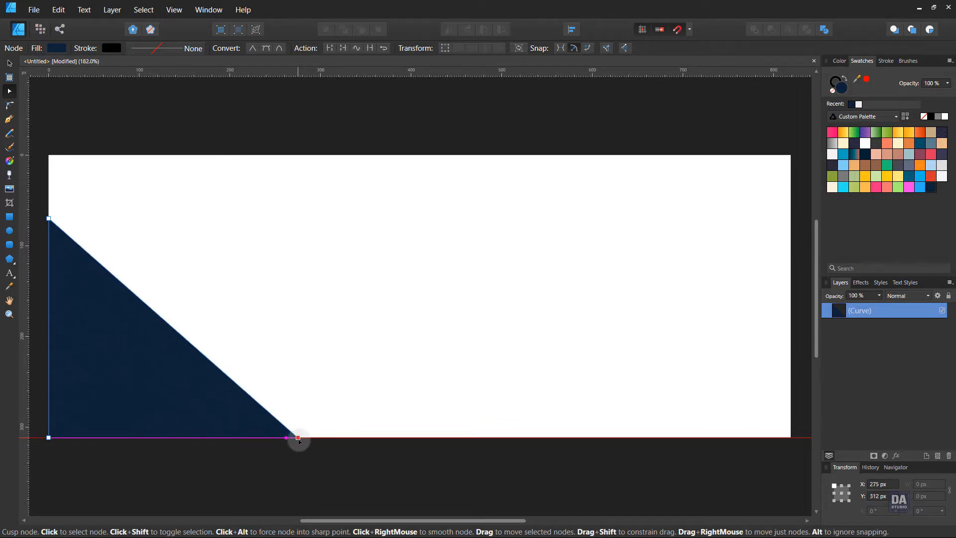
Extend the dark blue triangle's base corner to about X 281 px and lower its upper corner slightly along the artboard edge.
left_click_drag(299, 442, 304, 442)
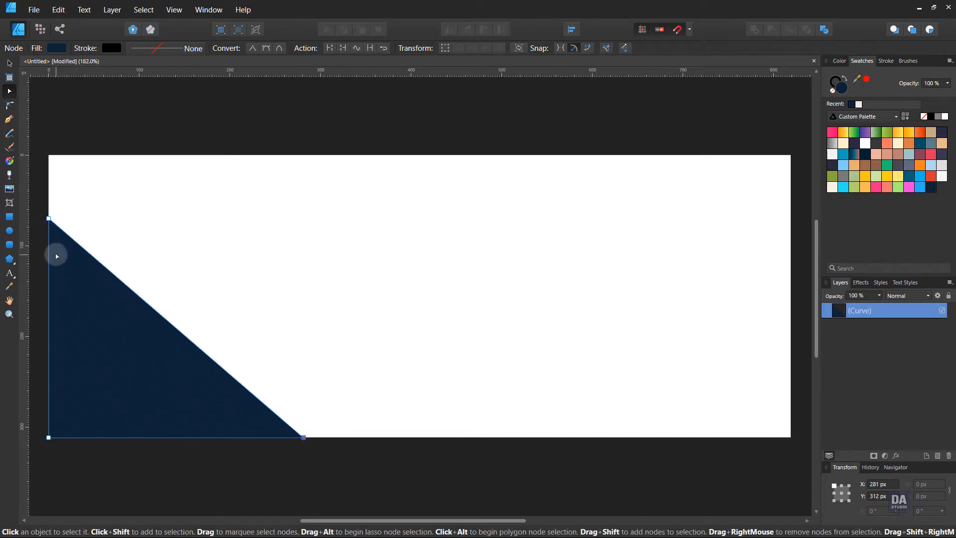
left_click_drag(49, 218, 53, 231)
left_click(148, 251)
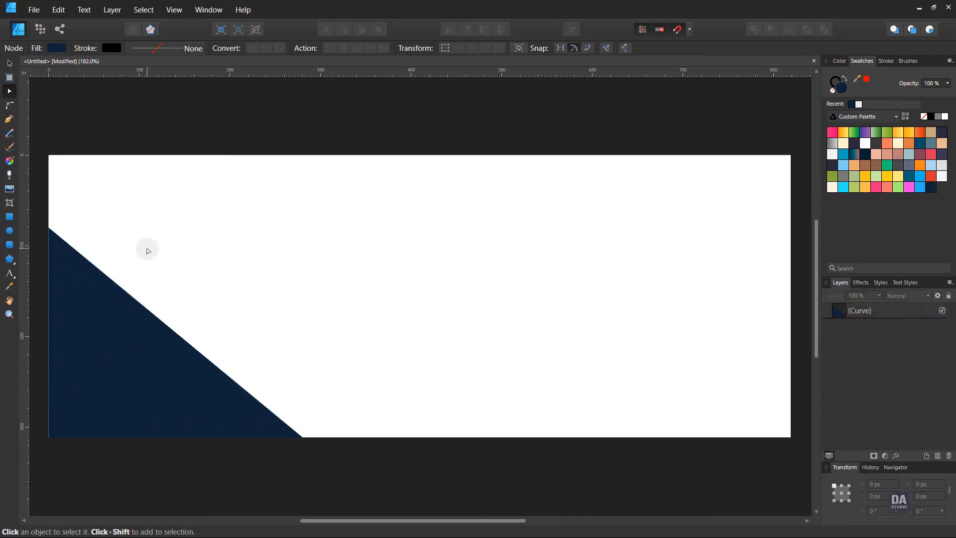
Draw a rectangle about 269 by 39 px from the artboard's left edge above the triangle, and place a copy just above it.
left_click(9, 216)
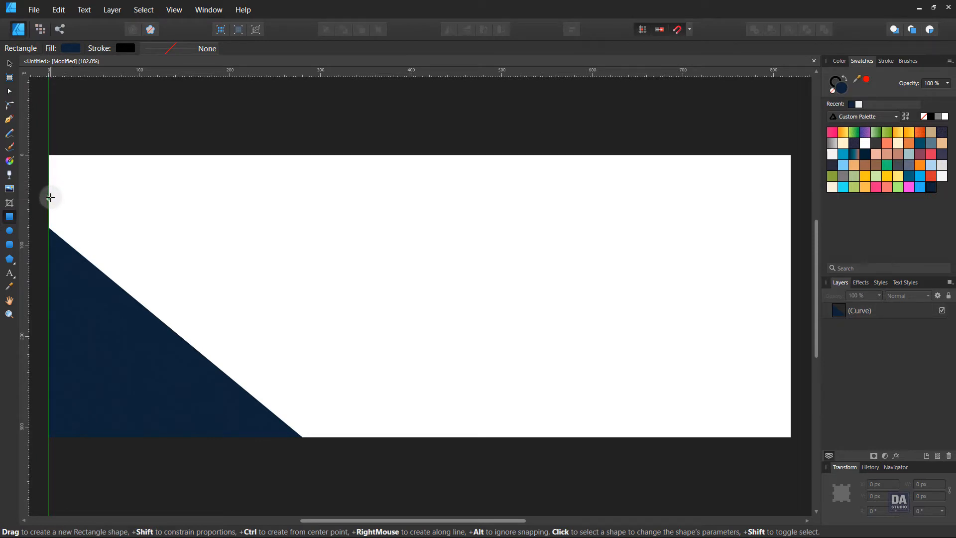
left_click_drag(52, 192, 293, 228)
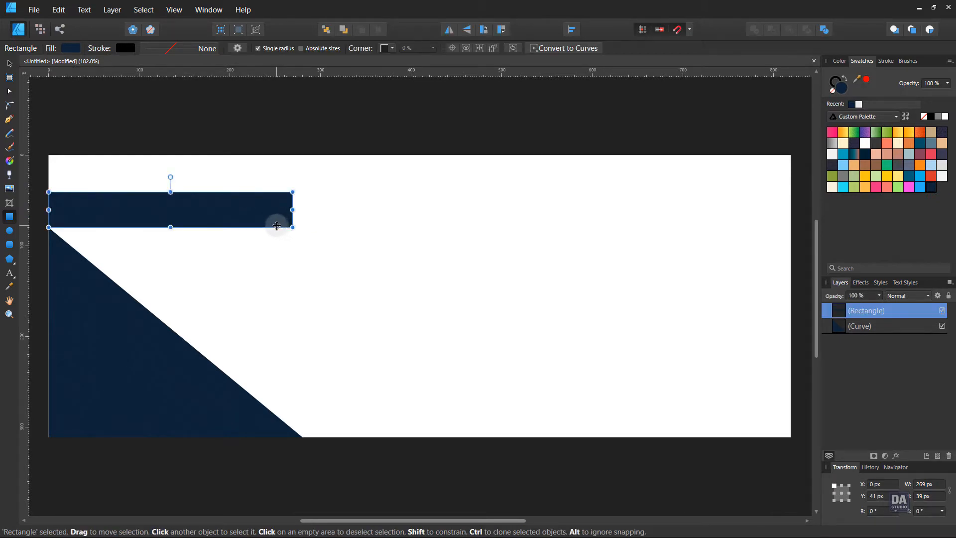
key("v")
left_click_drag(194, 217, 195, 182)
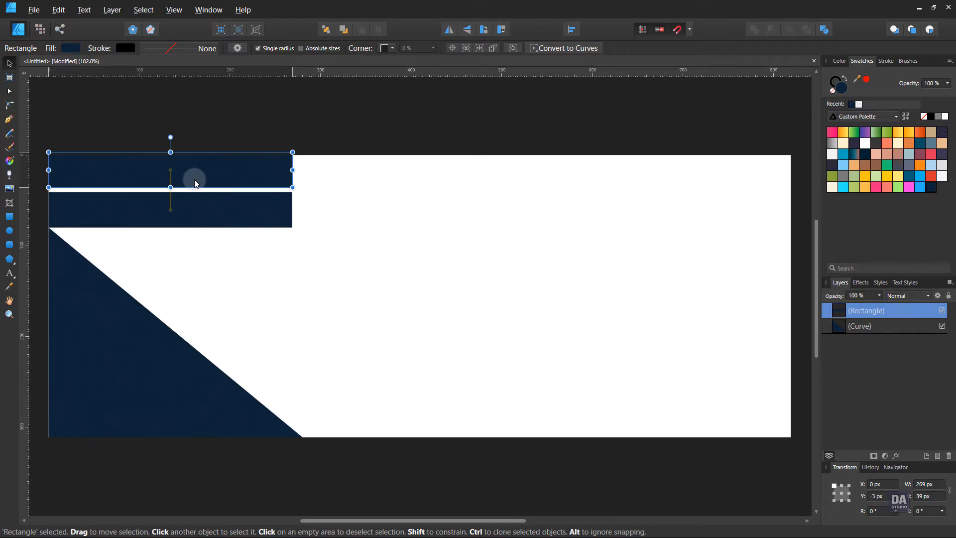
left_click_drag(195, 180, 194, 182)
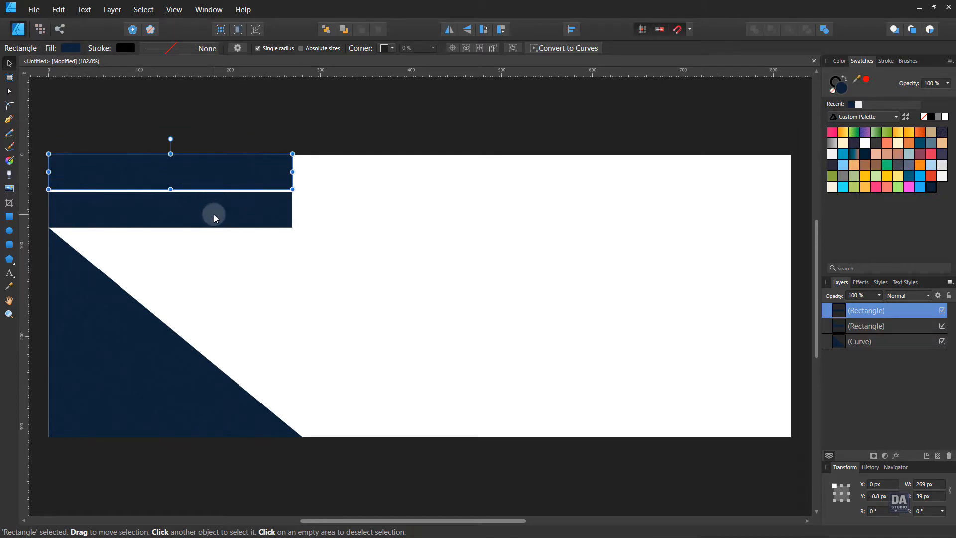
Fill both rectangles with teal blue and slant them about 39.5° into shorter bands, about 165 px wide, following the triangle's slope.
left_click(214, 214, "shift")
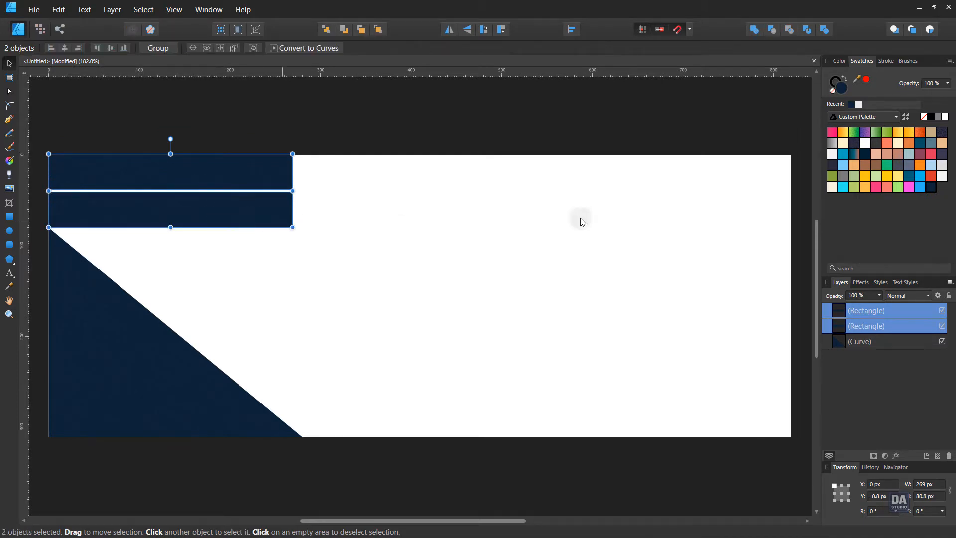
left_click(907, 174)
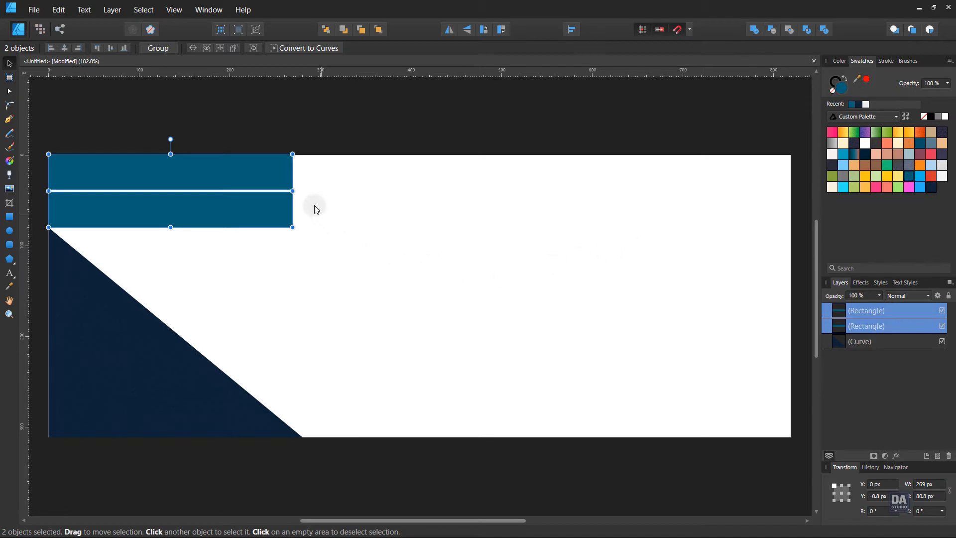
left_click_drag(296, 192, 163, 290)
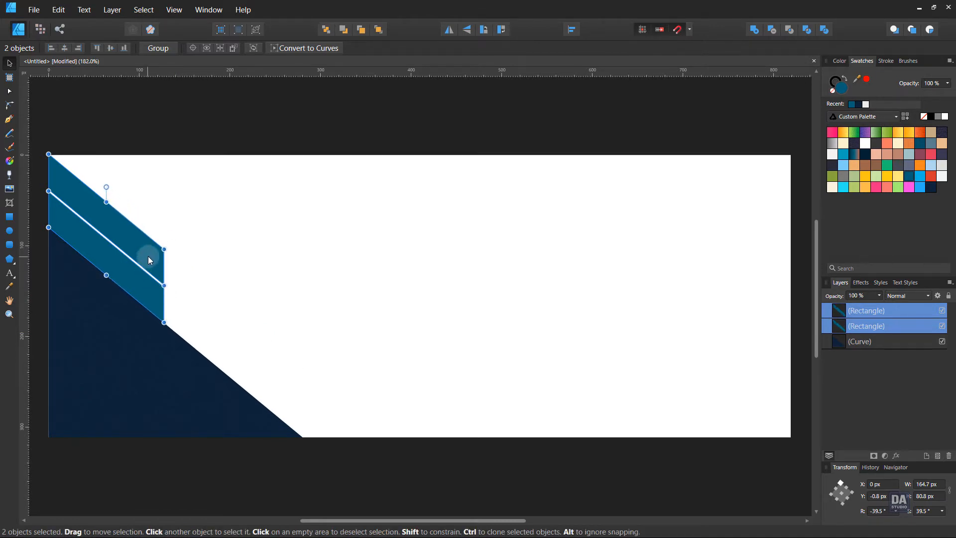
left_click_drag(148, 256, 147, 262)
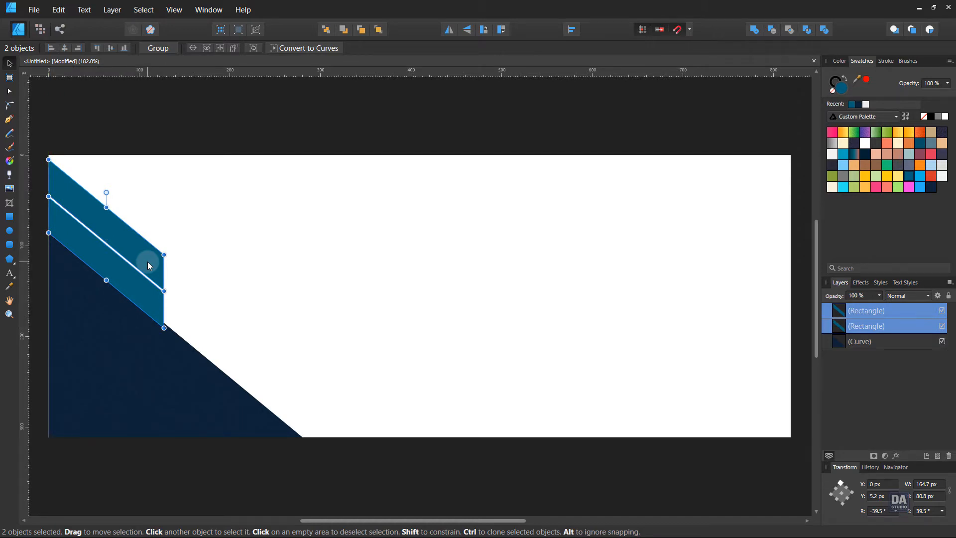
Move the upper teal band to X 0, Y 0 px and the lower one to about Y 44 px, with a narrow gap between them.
left_click(147, 261)
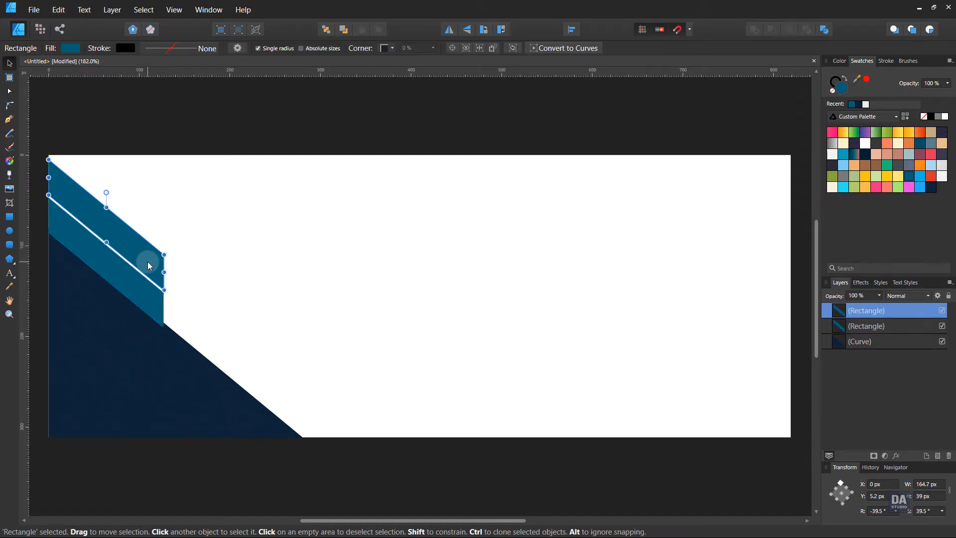
left_click_drag(147, 261, 148, 259)
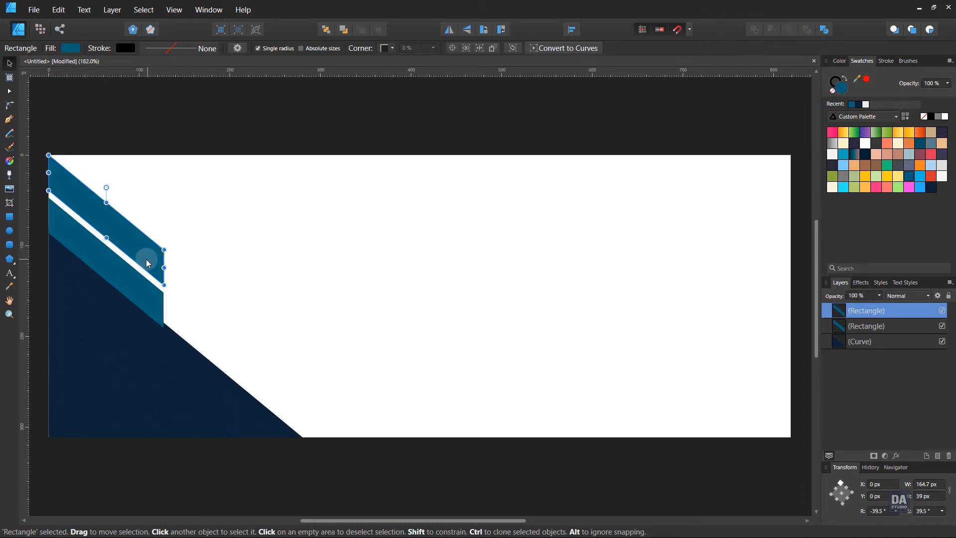
scroll(64, 222, "up", 2)
left_click_drag(106, 276, 169, 244)
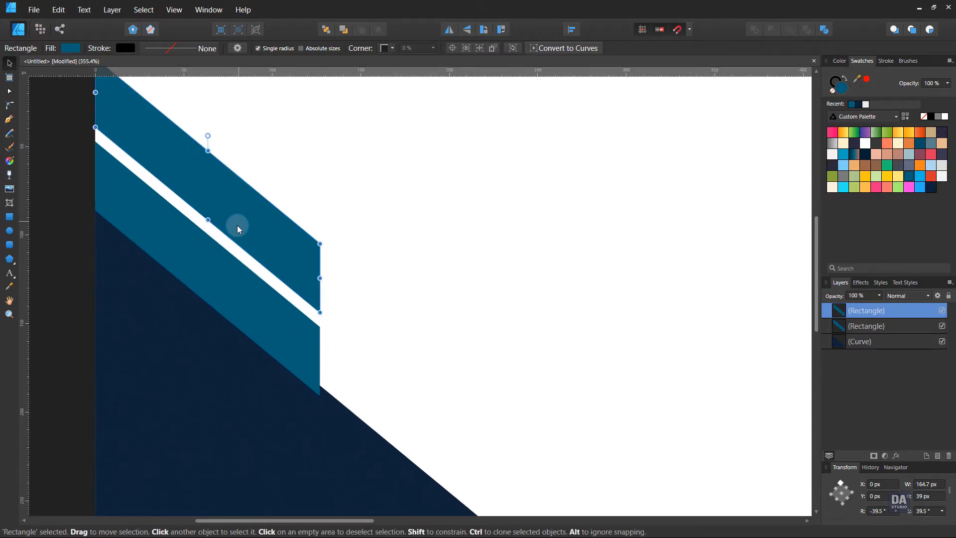
left_click(214, 268)
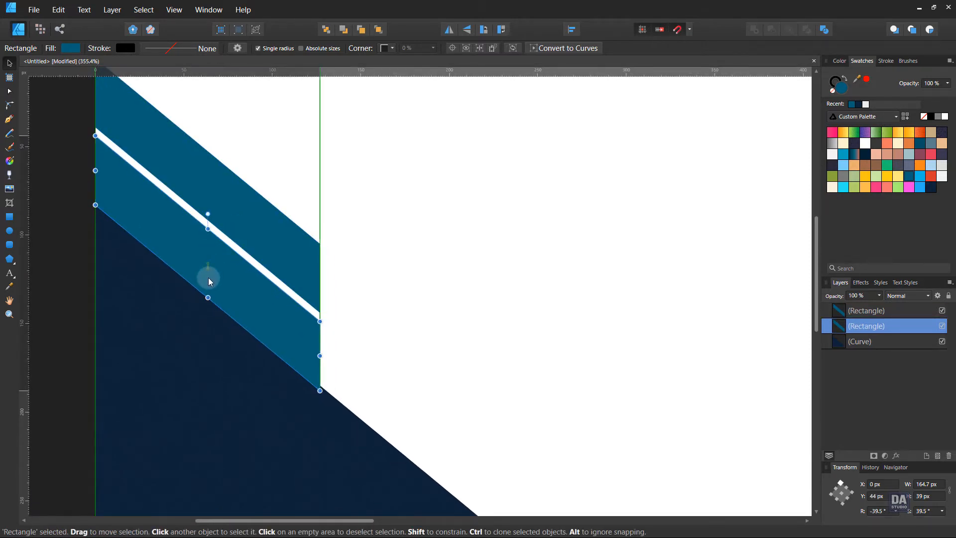
left_click(359, 335)
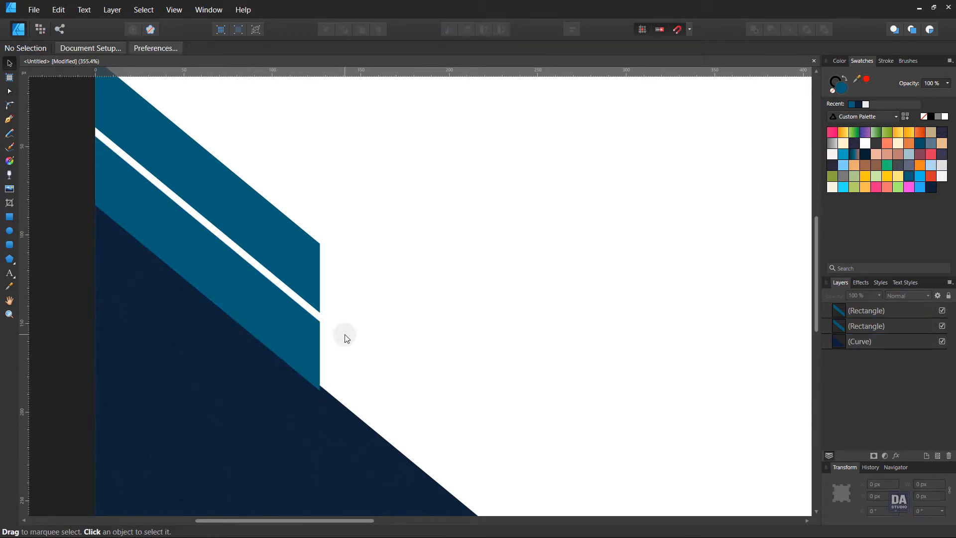
Duplicate both teal bands onto the lower part of the triangle and lengthen the copies to about 275 px, past the artboard's bottom edge.
scroll(299, 342, "down", 1)
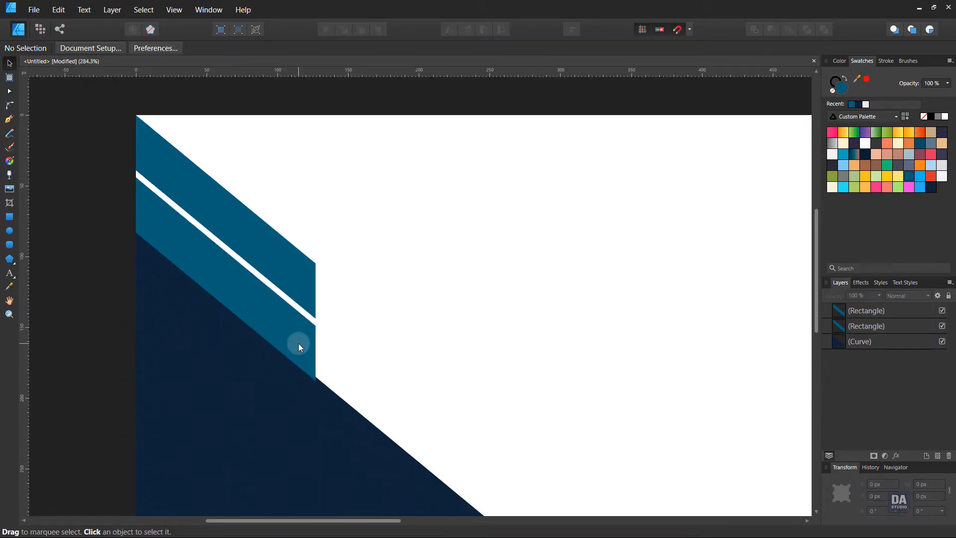
left_click_drag(330, 356, 271, 309)
key("v")
left_click(211, 221)
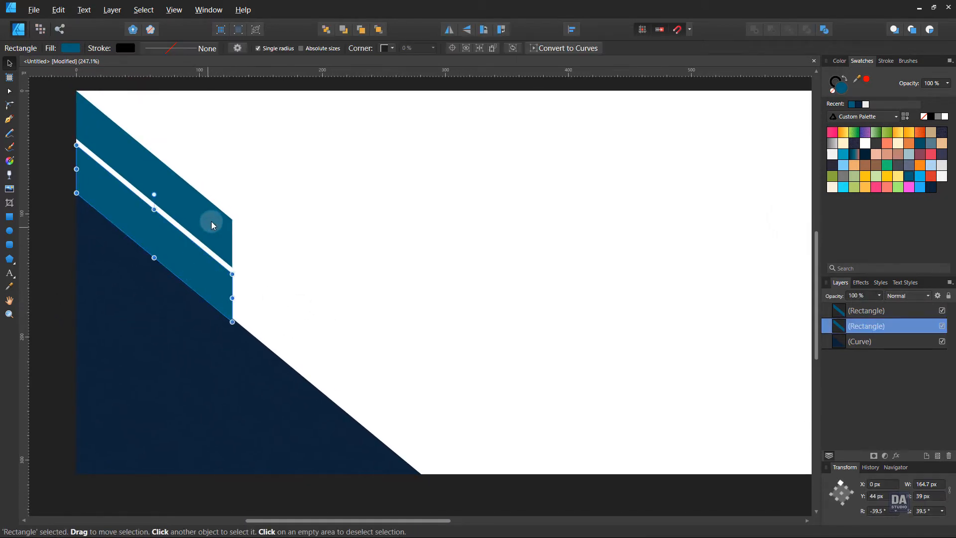
left_click(190, 255, "shift")
left_click_drag(190, 255, 292, 450)
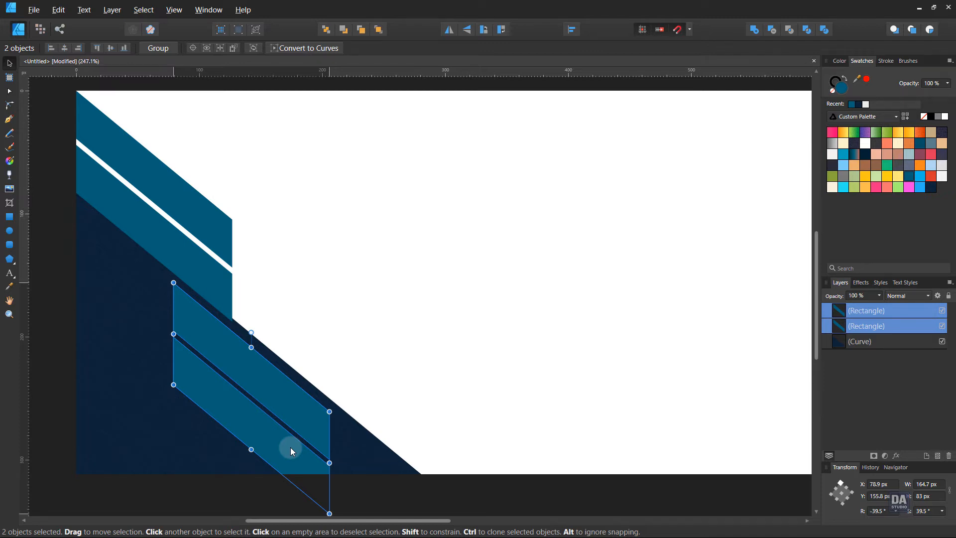
mouse_move(291, 448)
left_mouse_down()
mouse_move(420, 516)
mouse_move(405, 497)
mouse_move(450, 469)
mouse_move(433, 457)
mouse_move(461, 431)
left_mouse_up()
left_click_drag(329, 267, 331, 302)
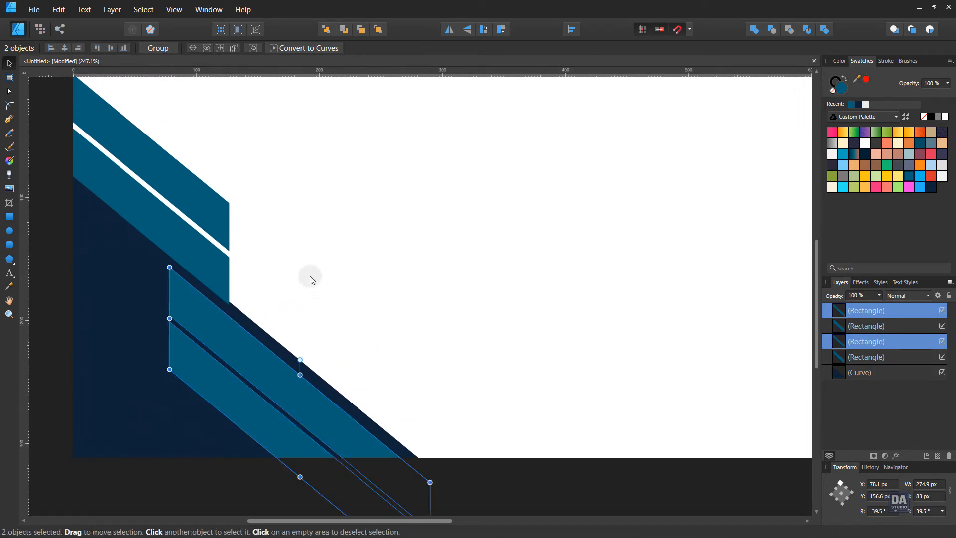
left_click(299, 269)
Place a horizontally flipped copy of the upper band pair against its right end, shortened to about 74 px wide as a connecting fold.
left_click(214, 228)
left_click(204, 258, "shift")
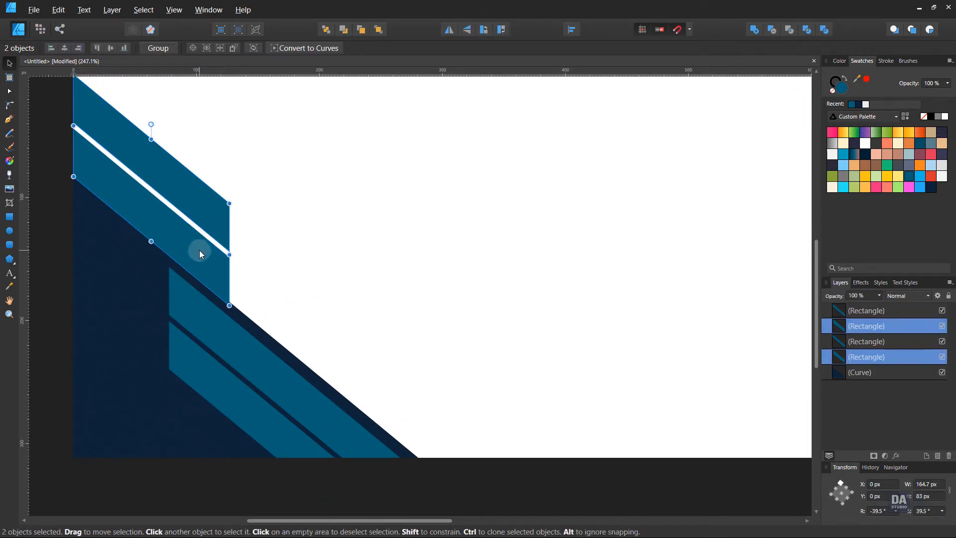
left_click_drag(201, 254, 200, 359)
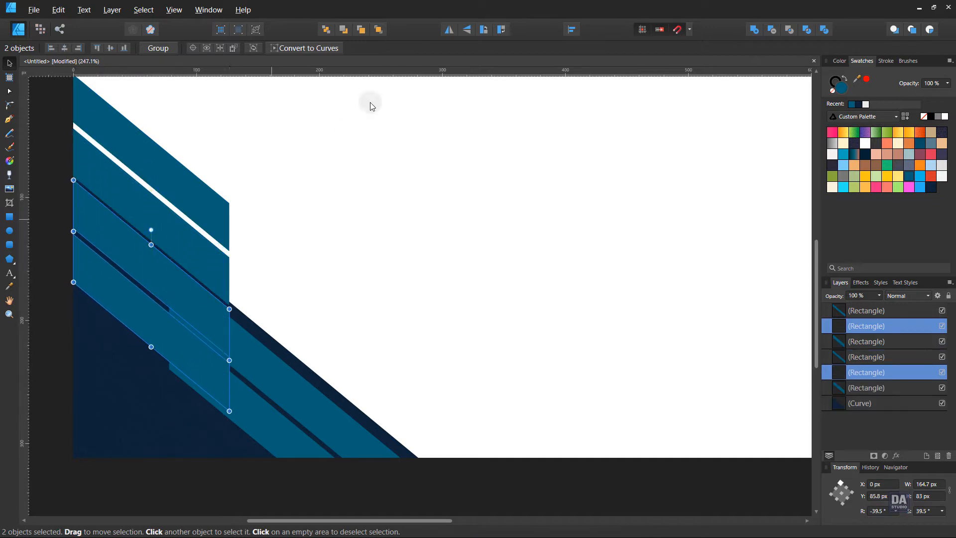
left_click(449, 30)
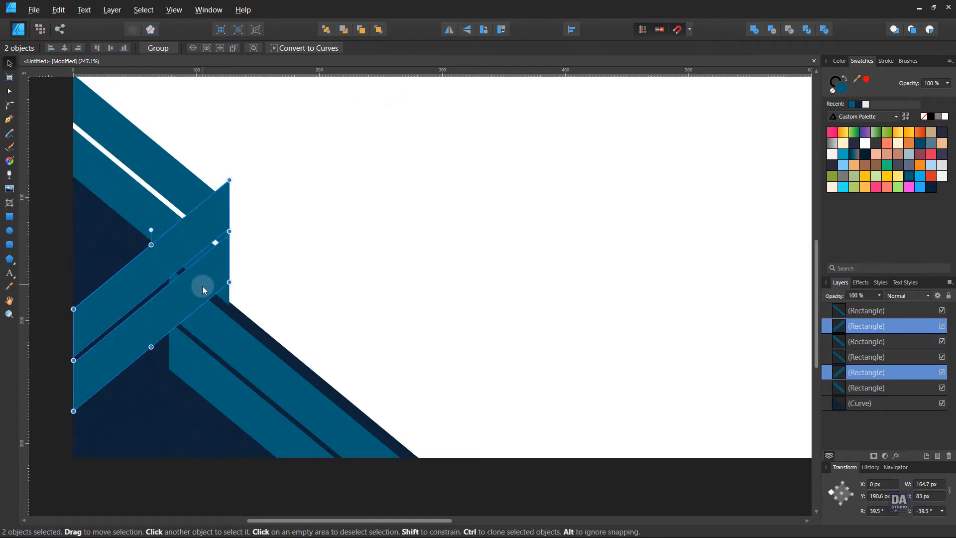
left_click_drag(202, 285, 203, 304)
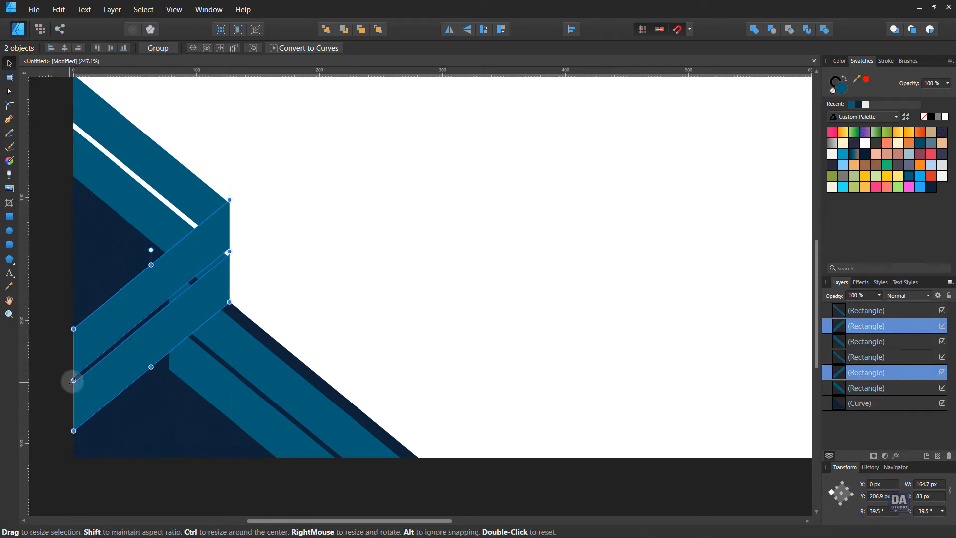
left_click_drag(73, 380, 160, 348)
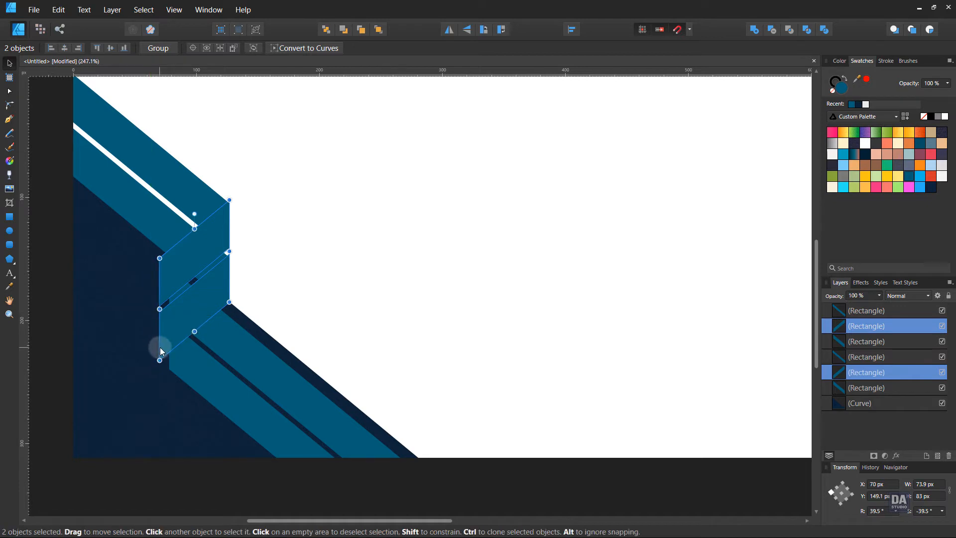
Move the lower pair of long teal bands to about X 70 px so its left end lines up with the flipped pair.
left_click(239, 357)
left_click(219, 378, "shift")
left_click_drag(222, 391, 213, 382)
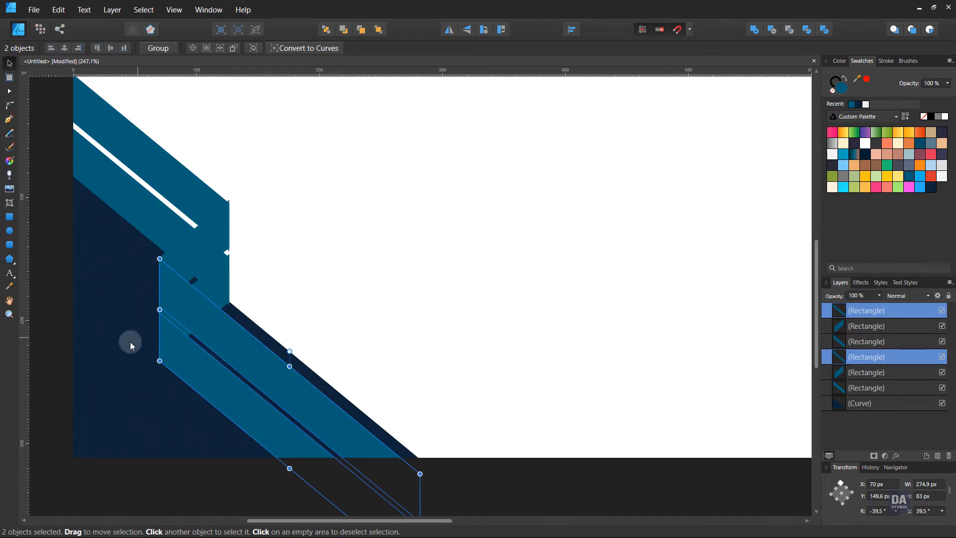
Fill the two flipped connecting bands with grey-blue and bring them to the front.
scroll(119, 345, "up", 2)
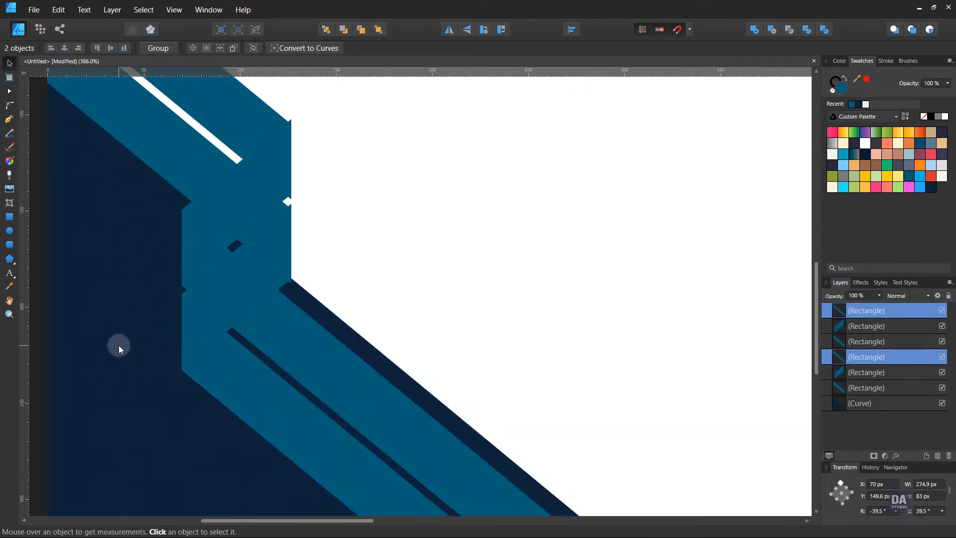
left_click(282, 265)
left_click(258, 199, "shift")
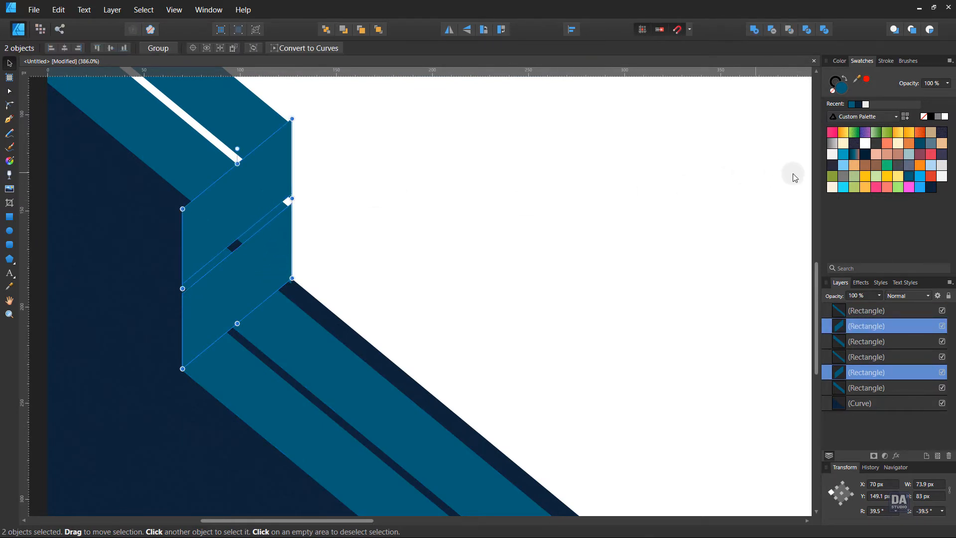
left_click(910, 168)
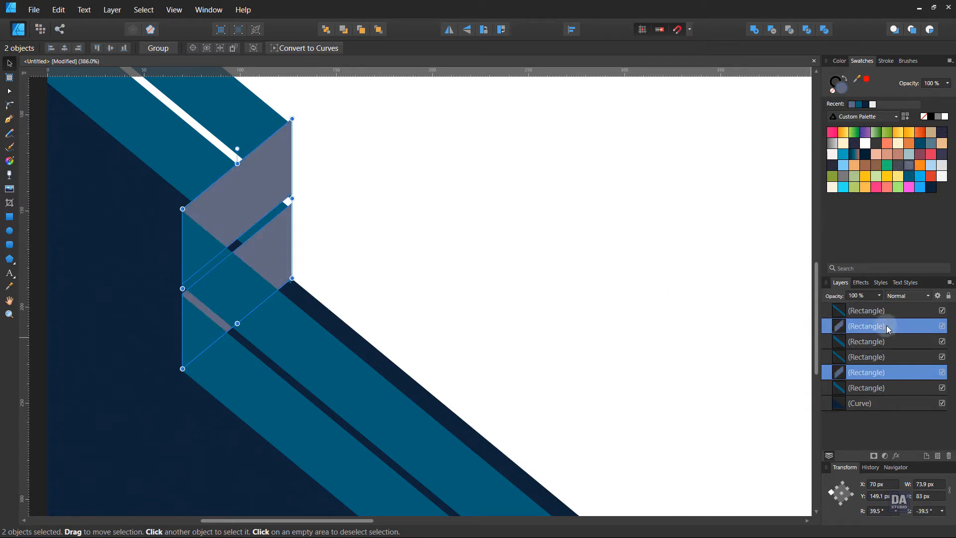
right_click(276, 253)
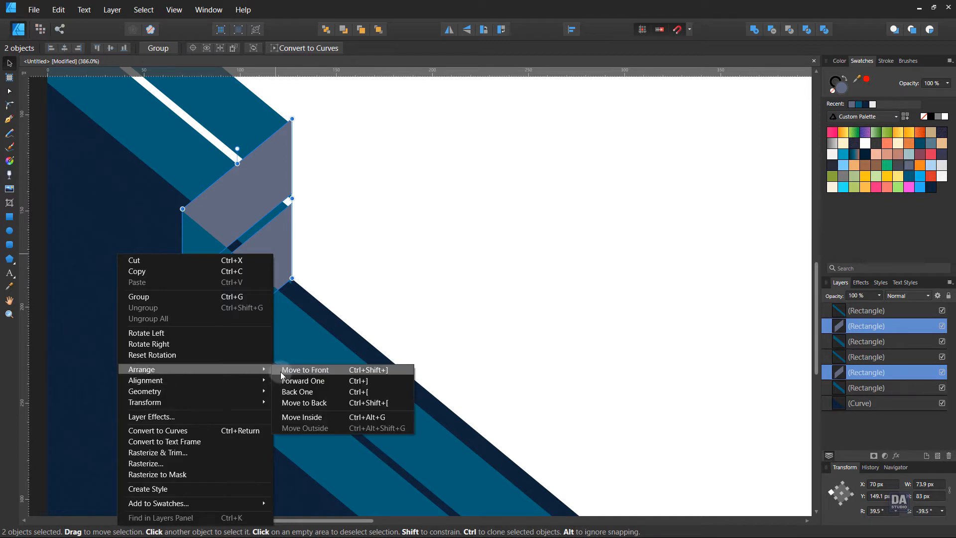
left_click(281, 370)
left_click(368, 269)
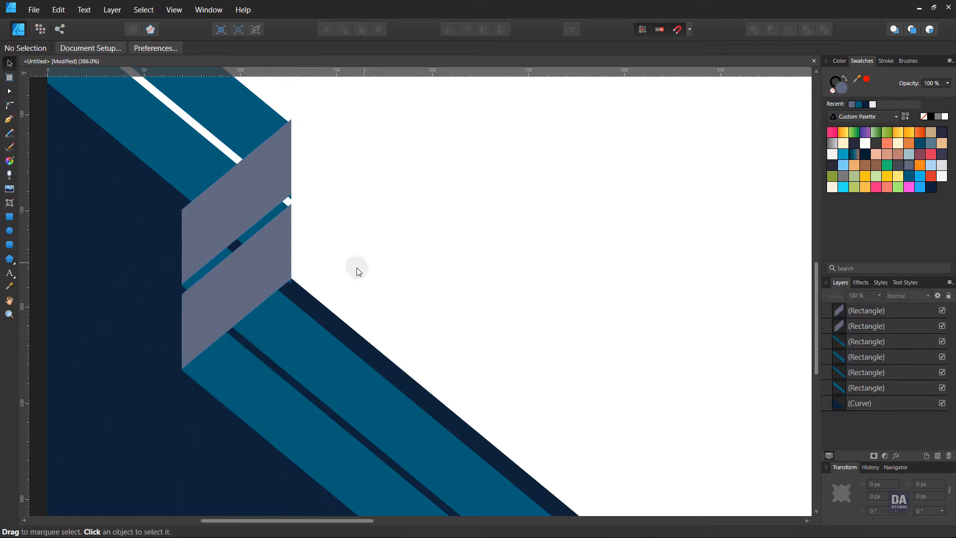
Resize the upper grey-blue connecting band to about 40 px high, moving its lower and upper edges down to Y 151.1 px.
scroll(169, 249, "up", 2)
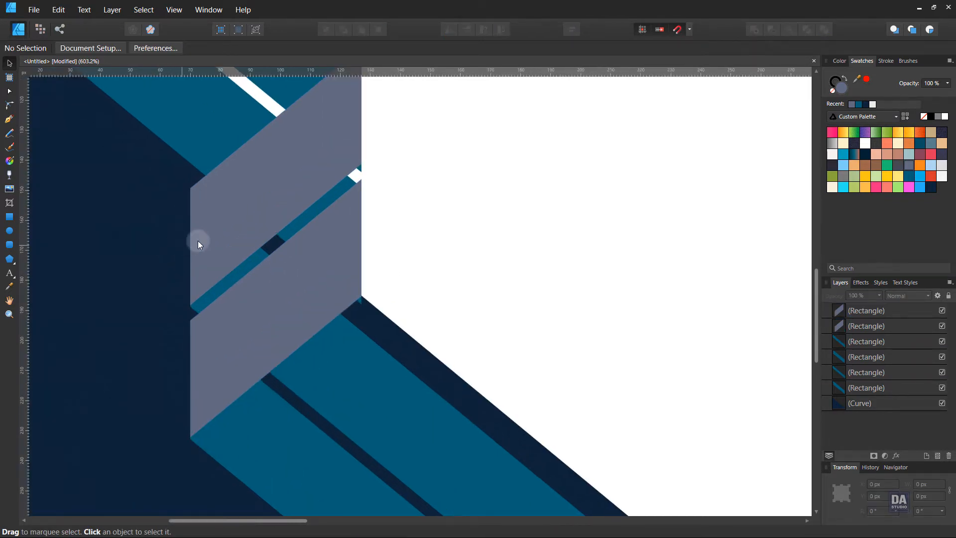
left_click(218, 240)
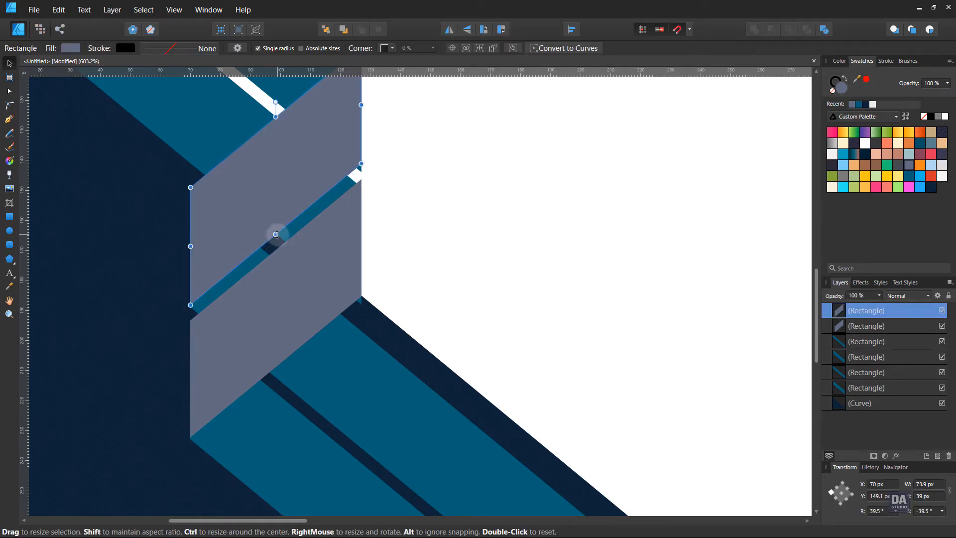
left_click_drag(276, 234, 276, 244)
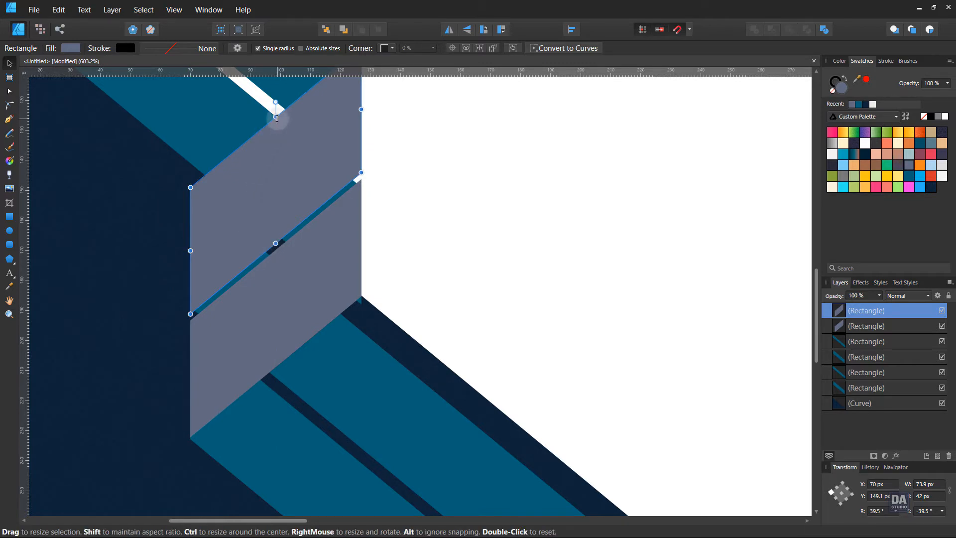
left_click_drag(277, 117, 276, 125)
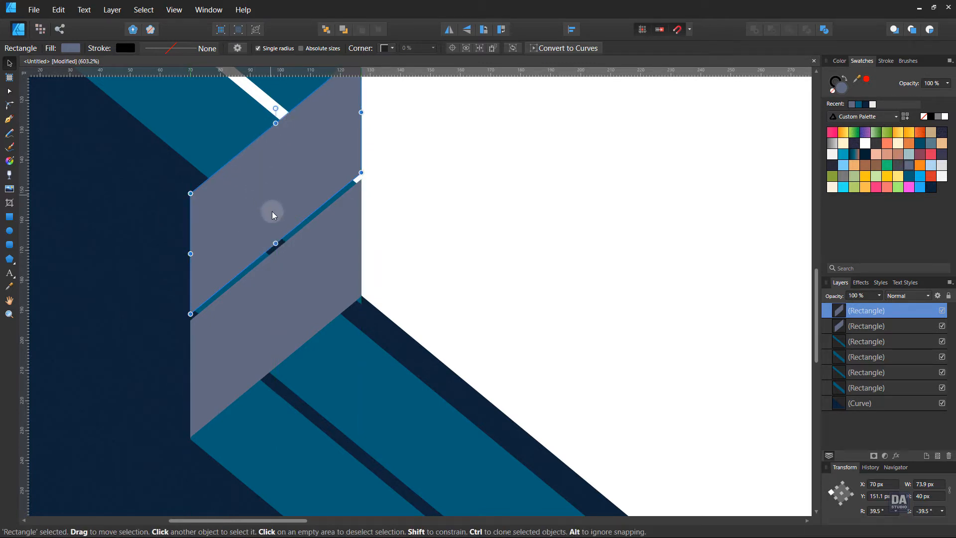
Shift both long edges of the lower grey-blue connecting band down, making it about 38.9 px high at Y 196 px.
left_click(288, 274)
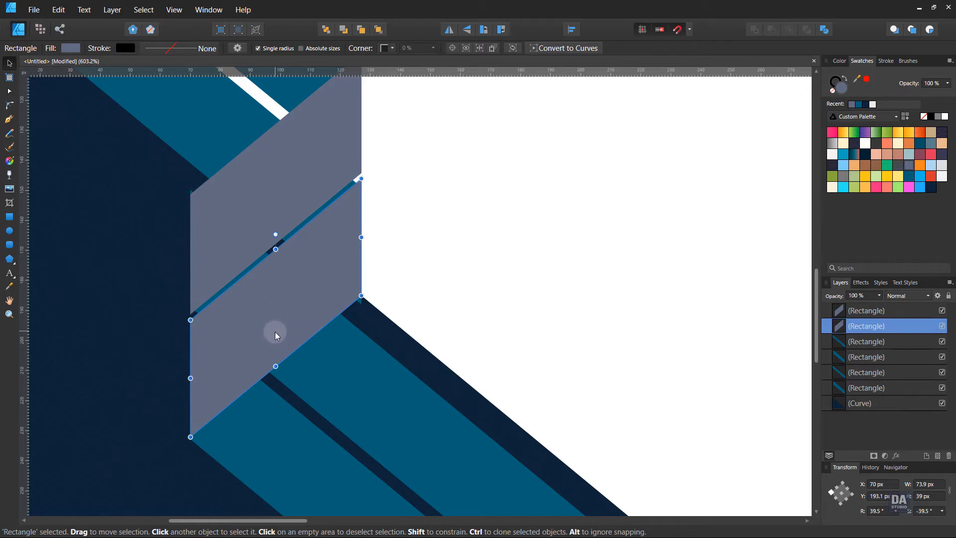
left_click_drag(276, 250, 276, 259)
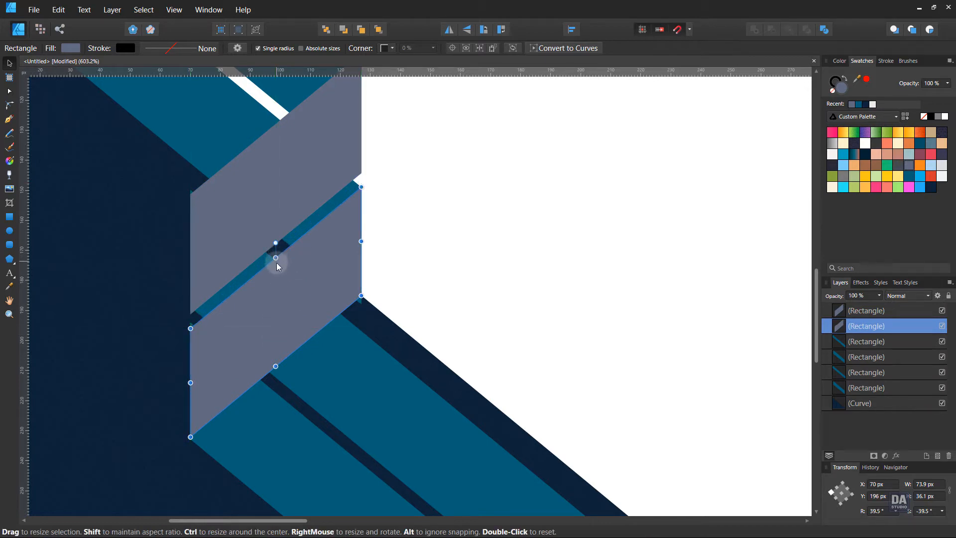
left_click_drag(276, 366, 275, 374)
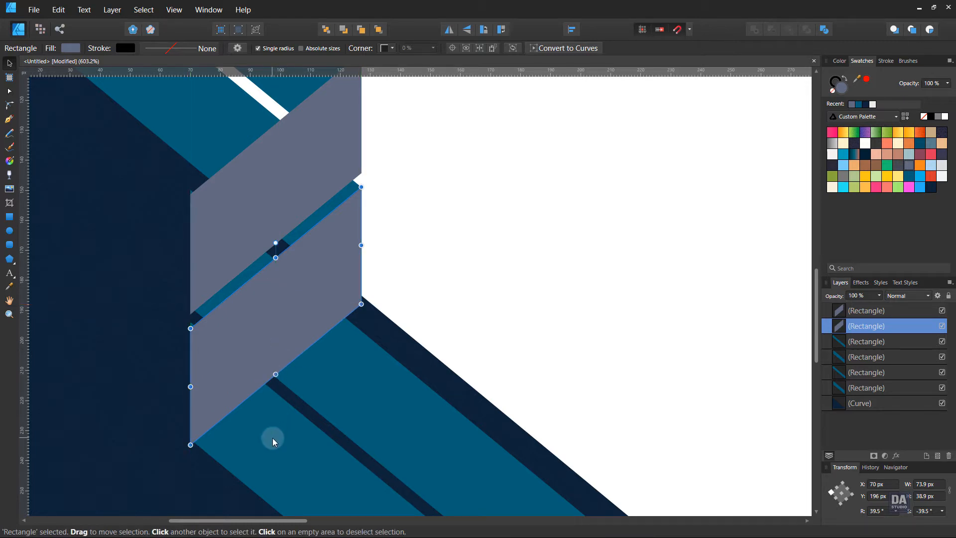
Move the lower pair of teal bands down to about Y 151.6 px, lining up their corner with the connecting band.
left_click(273, 438)
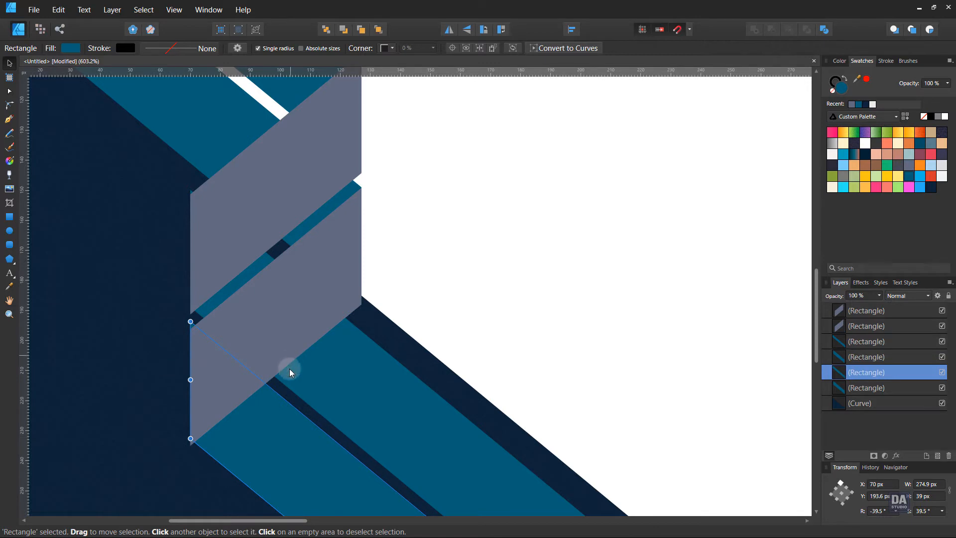
scroll(289, 368, "down", 4)
scroll(323, 355, "up", 2)
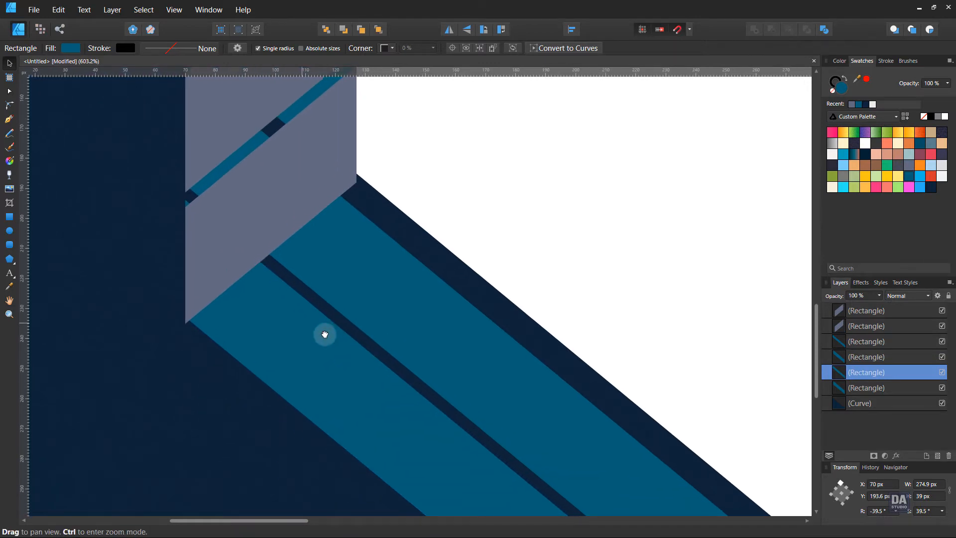
left_click(364, 311, "shift")
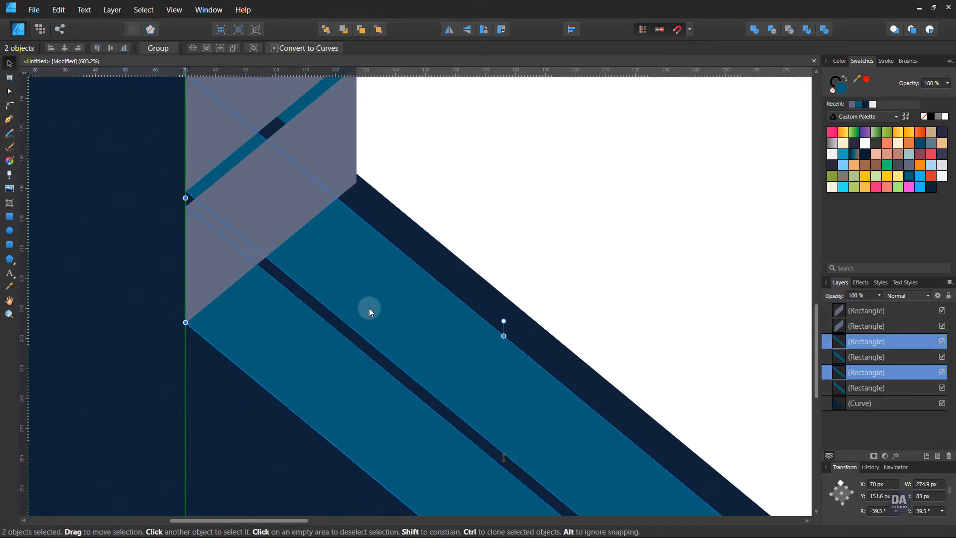
left_click(462, 215)
Examine the joints between the teal bands and the connecting bands up close, and the composition across the whole banner.
left_click_drag(380, 105, 363, 231)
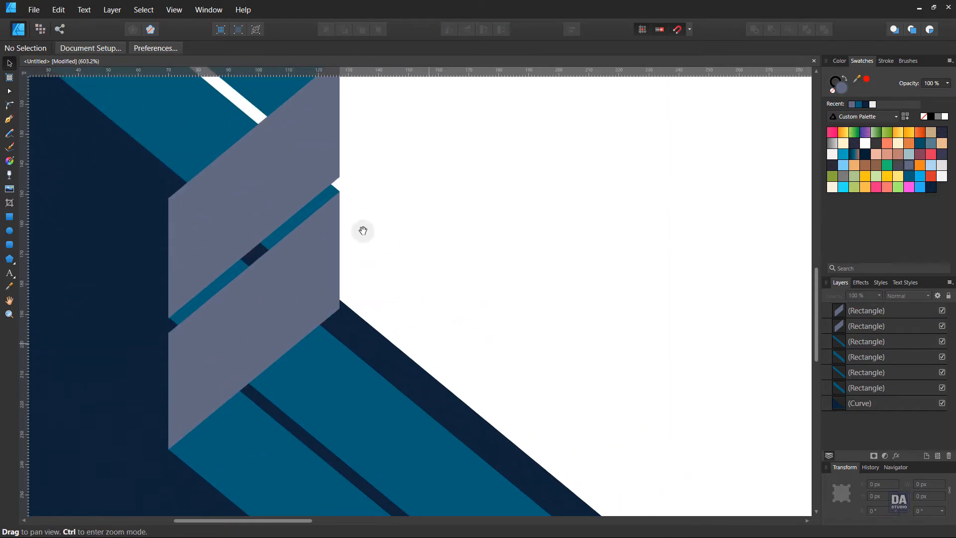
left_click_drag(339, 150, 459, 358)
left_click_drag(371, 215, 367, 244)
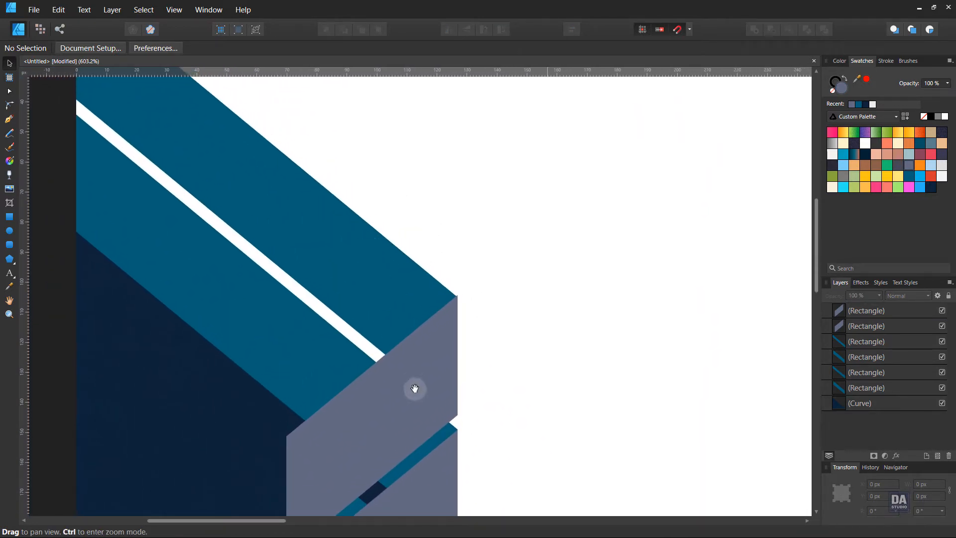
left_click_drag(414, 388, 363, 345)
left_click(396, 357)
left_click(496, 326)
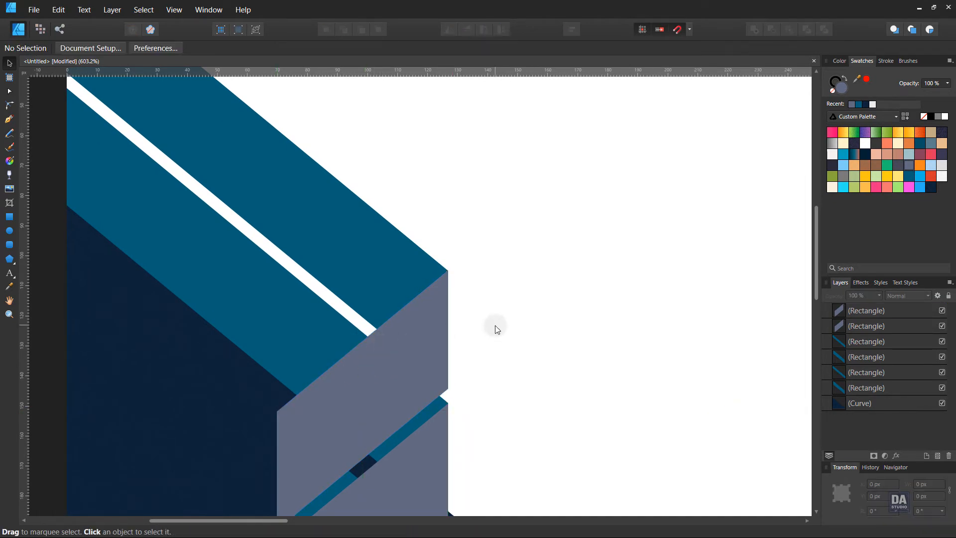
key("z")
left_click_drag(497, 330, 233, 280)
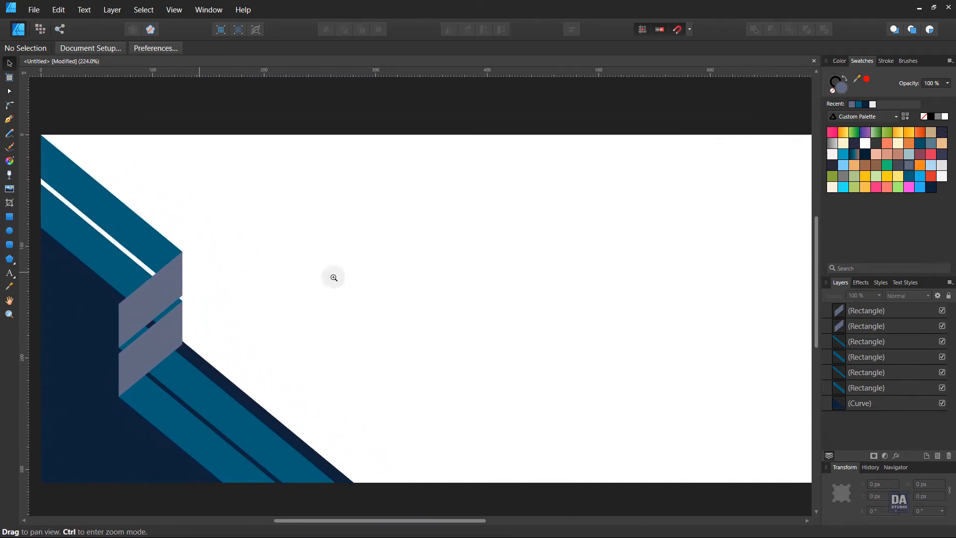
left_click_drag(334, 278, 299, 269)
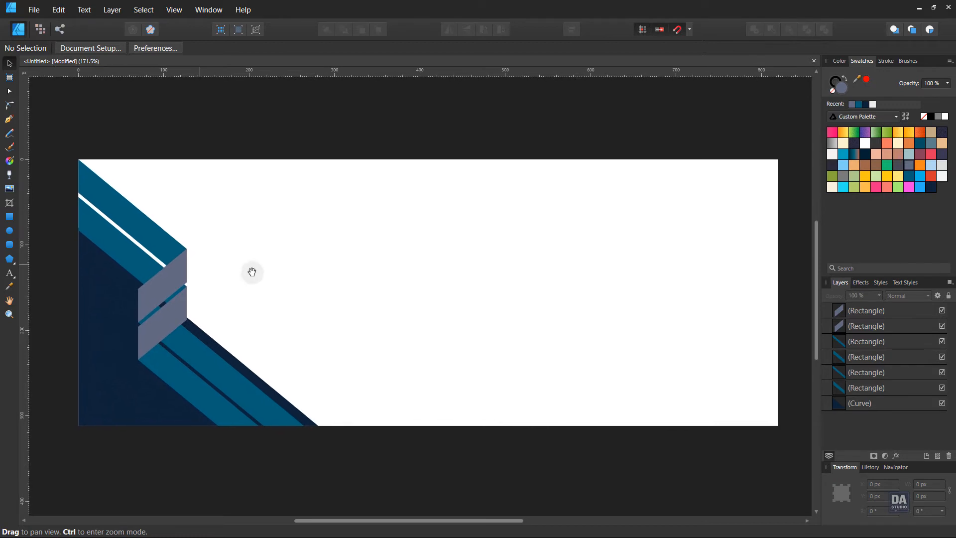
Fill both connecting bands with a linear gradient running from light grey at their left edge to dark blue beyond their right edge.
key("v")
left_click(159, 288)
left_click(161, 324, "shift")
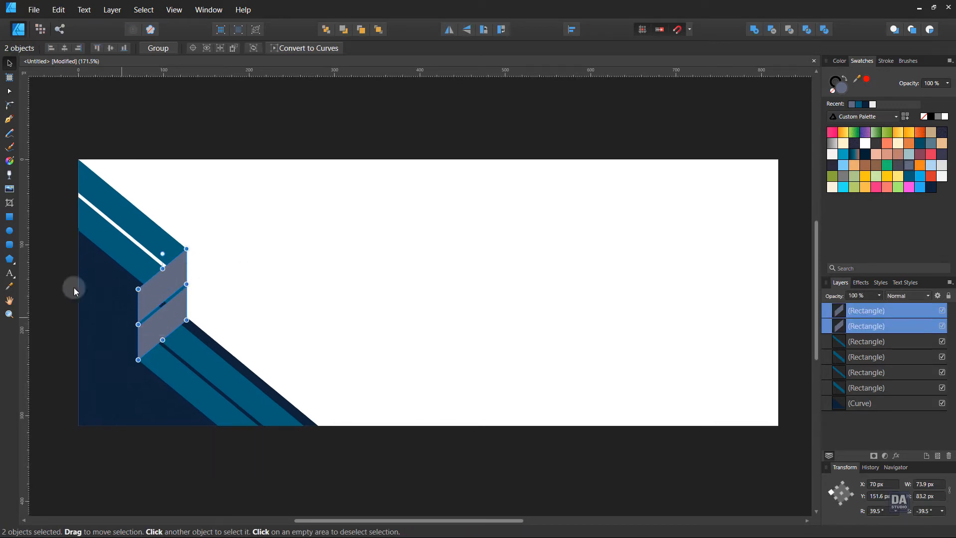
left_click(9, 160)
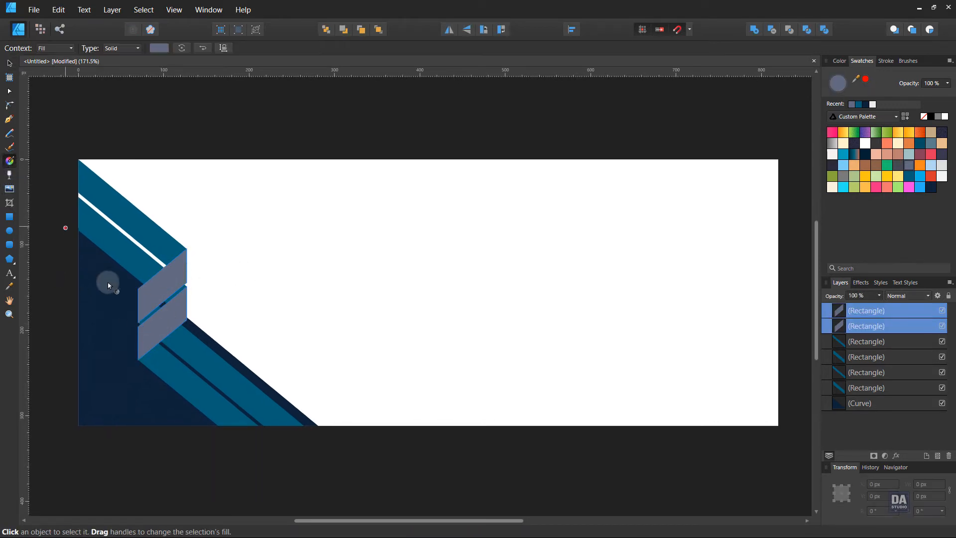
left_click_drag(138, 323, 229, 293)
left_click(158, 48)
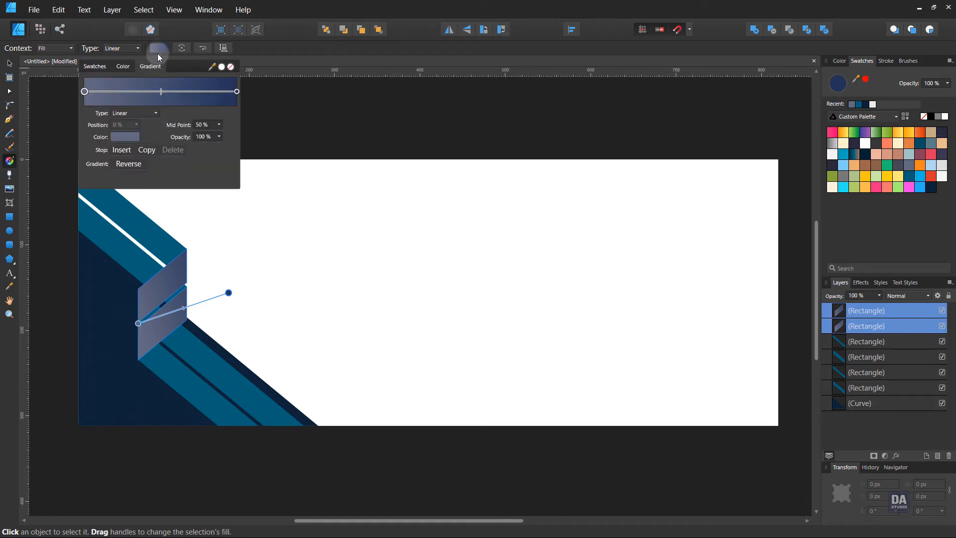
left_click(125, 136)
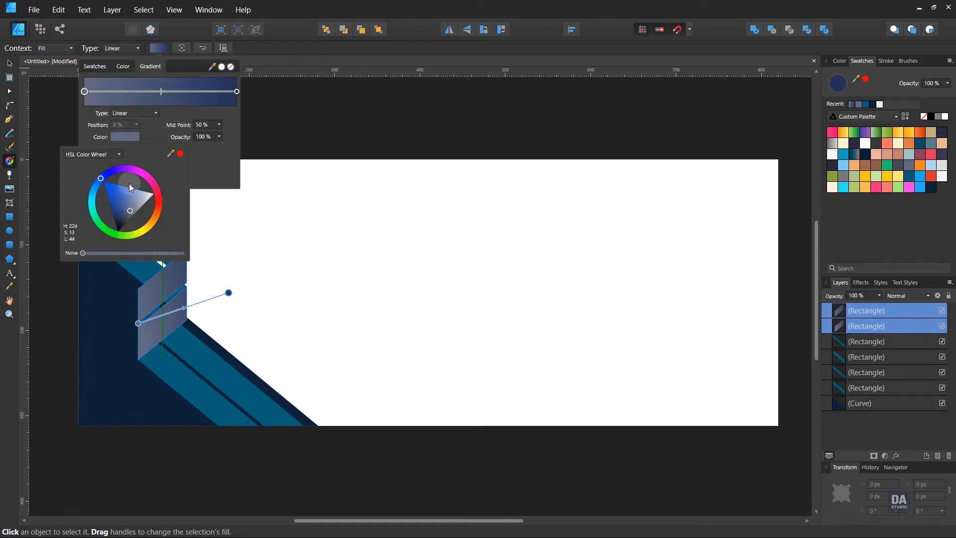
left_click_drag(130, 210, 141, 203)
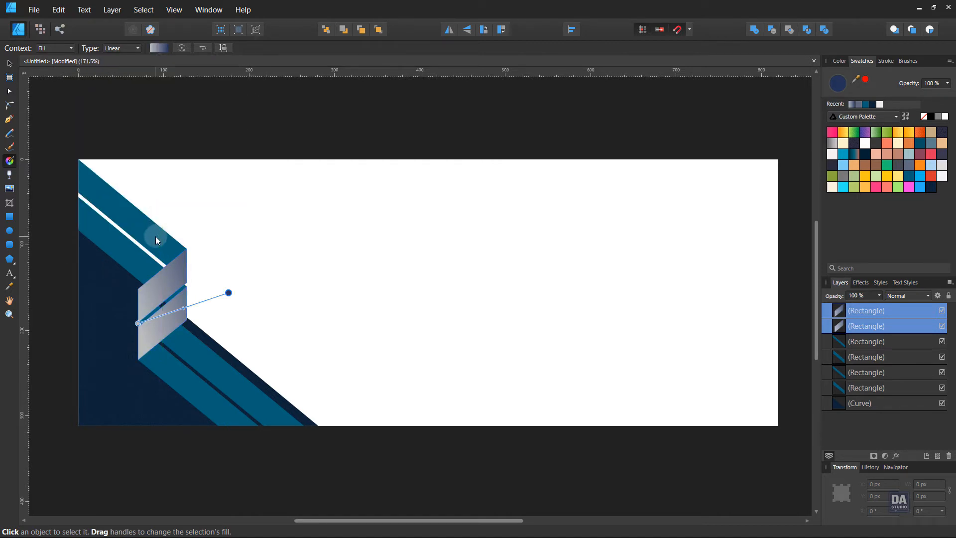
Apply a linear gradient along the two upper teal bands, starting at the fold, with its end stop about H 192, S 100, L 28.
left_click(152, 240)
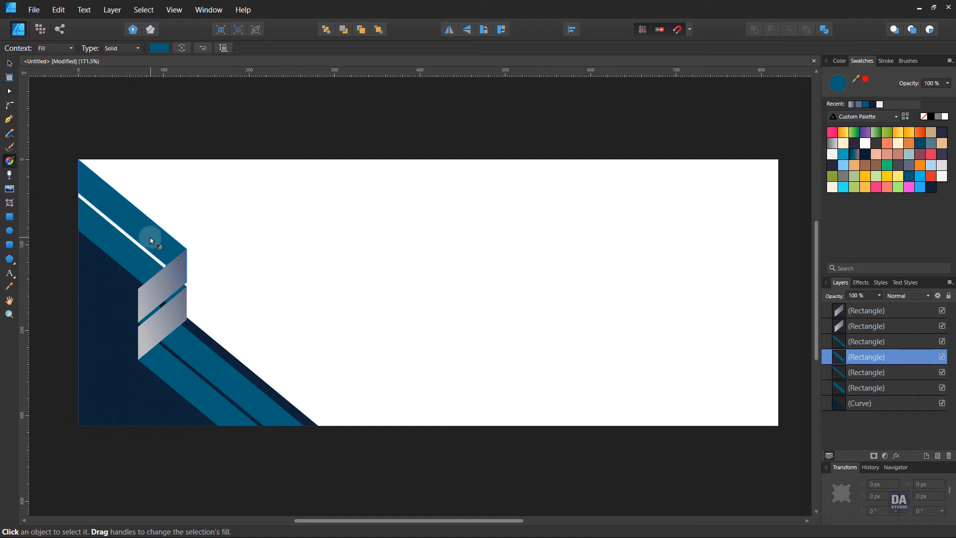
left_click(122, 249, "shift")
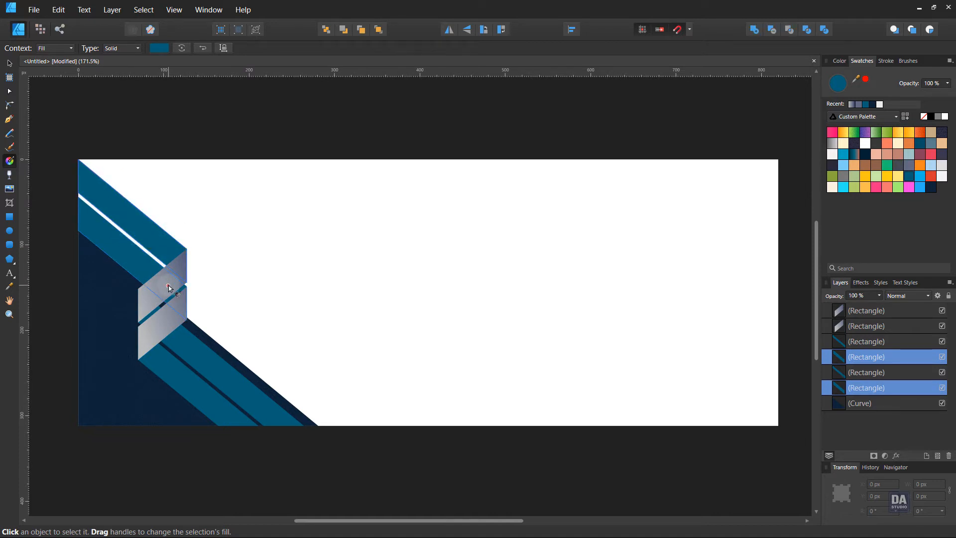
left_click_drag(167, 285, 24, 204)
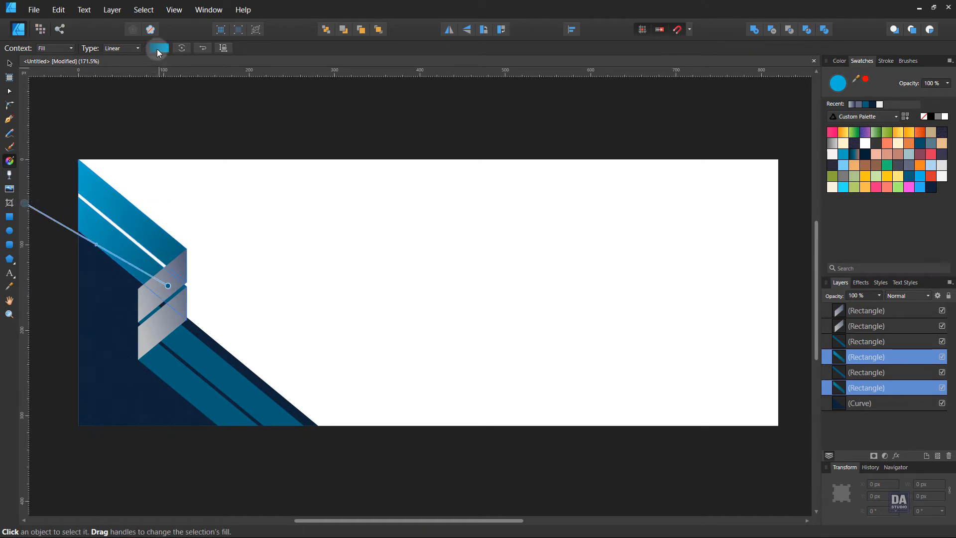
left_click(157, 48)
left_click(237, 92)
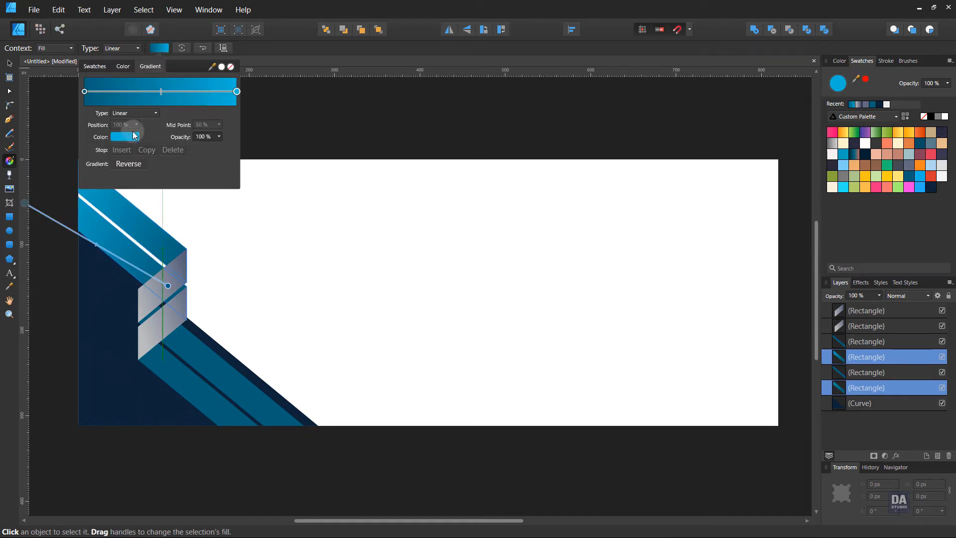
left_click(126, 137)
left_click_drag(109, 201, 114, 212)
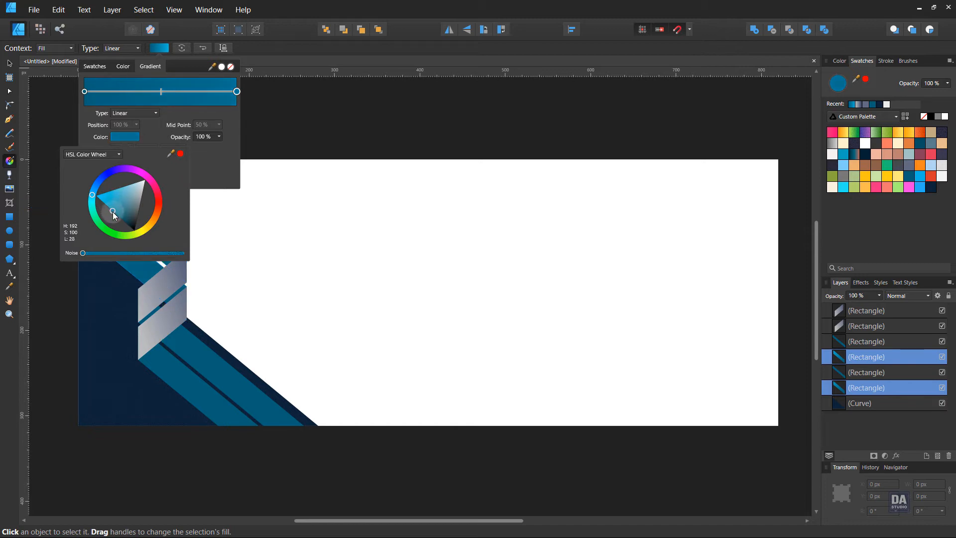
Set the start stop of the upper bands' gradient to a dark teal of about H 192, S 96, L 15.
left_click(85, 92)
left_click(115, 142)
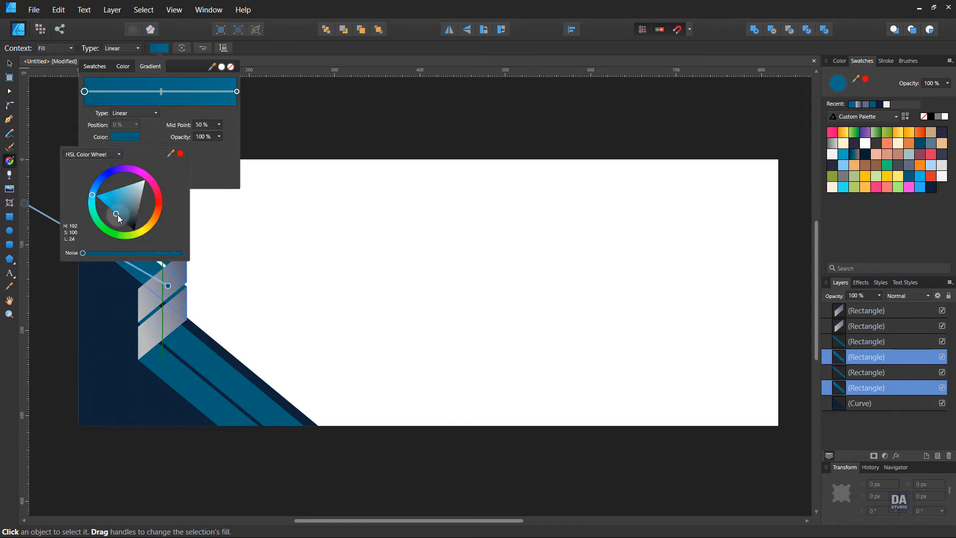
left_click_drag(118, 215, 123, 220)
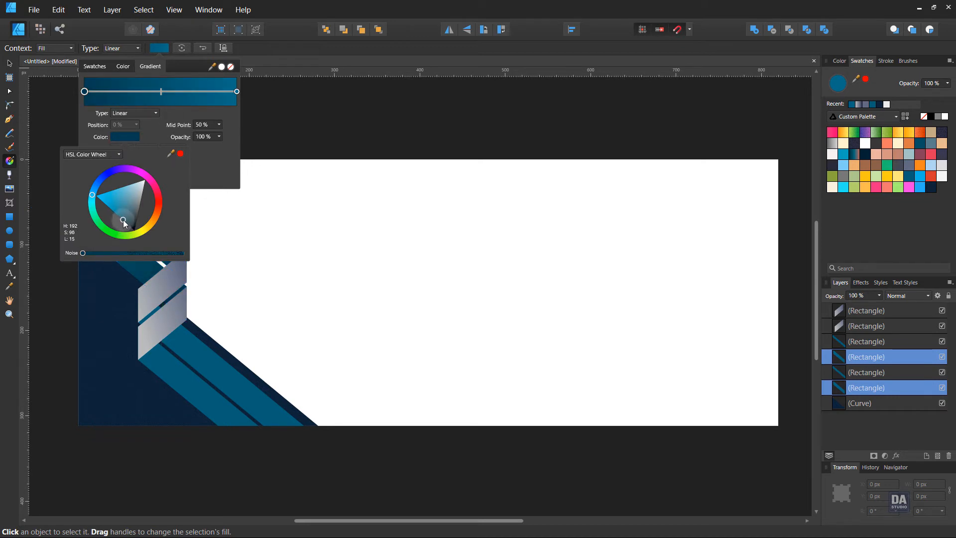
left_click(268, 54)
left_click(274, 48)
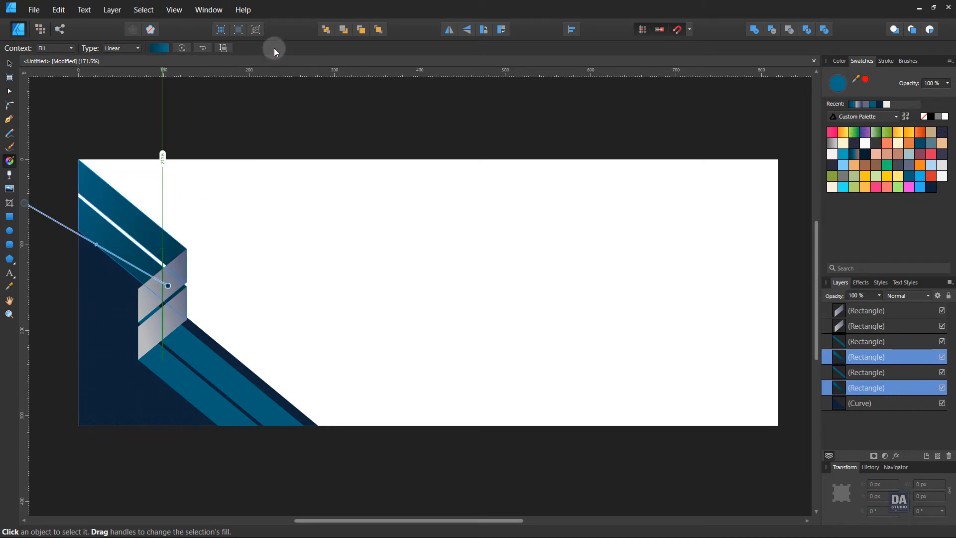
Apply a linear gradient along the two lower teal bands, running from the fold to past the artboard's bottom edge.
left_click(139, 259)
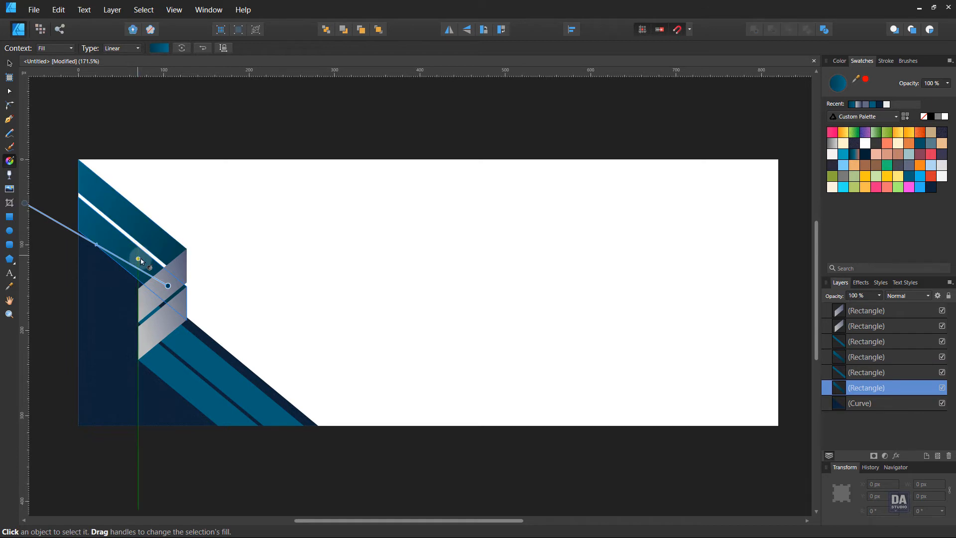
left_click_drag(240, 280, 337, 283)
left_click_drag(124, 207, 143, 199)
left_click(180, 193)
left_click(297, 357)
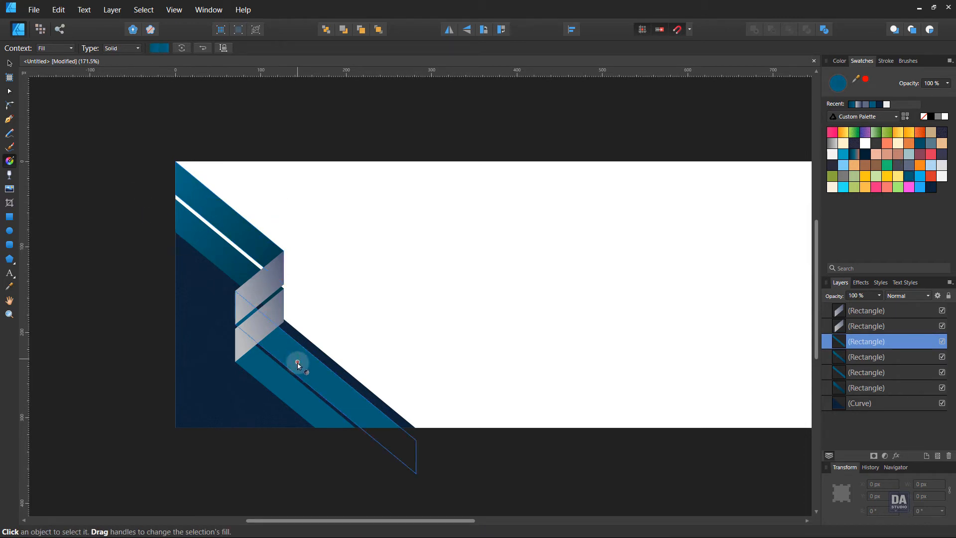
left_click_drag(406, 388, 503, 367)
left_click(402, 375, "shift")
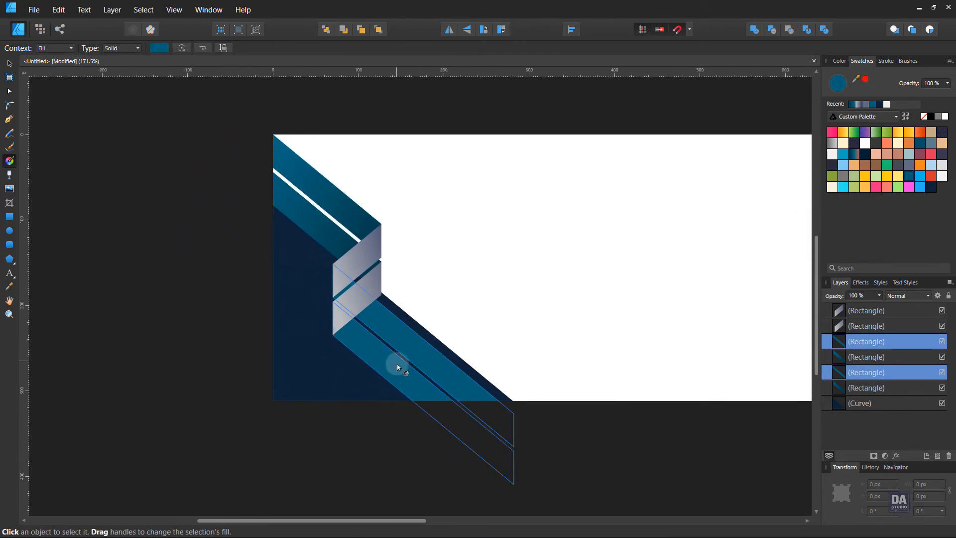
left_click_drag(338, 307, 491, 437)
Set the start stop of the two lower bands' gradient to a dark teal of about H 192, S 95, L 17.
left_click(160, 48)
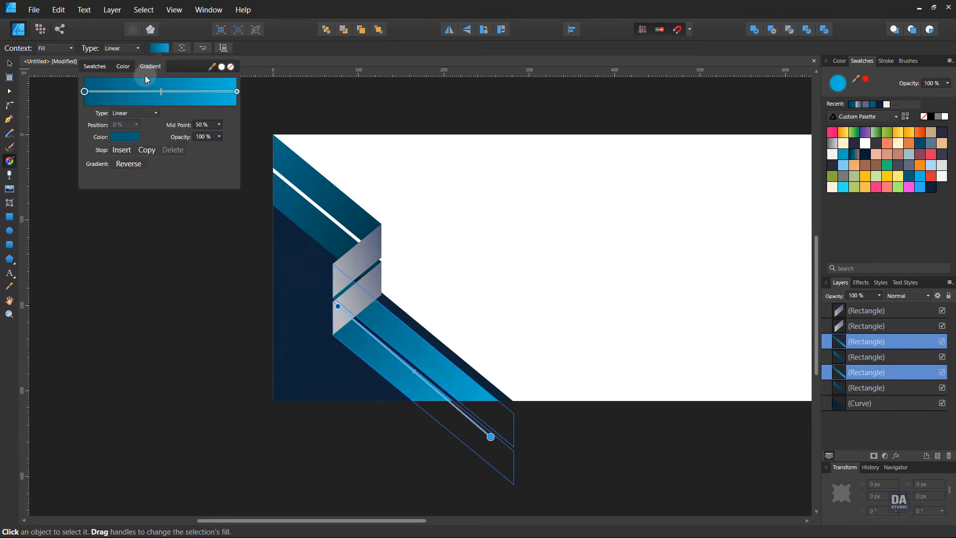
left_click(125, 138)
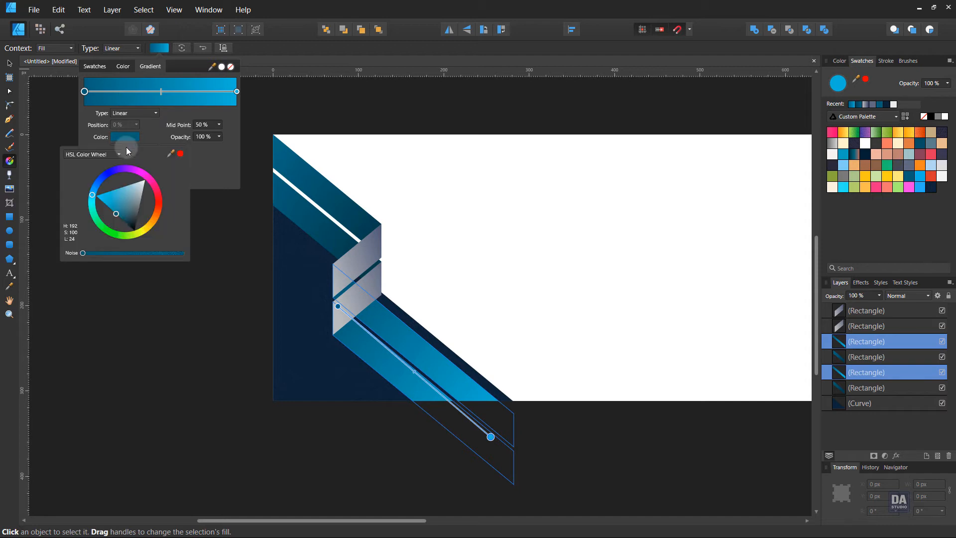
left_click_drag(118, 215, 122, 218)
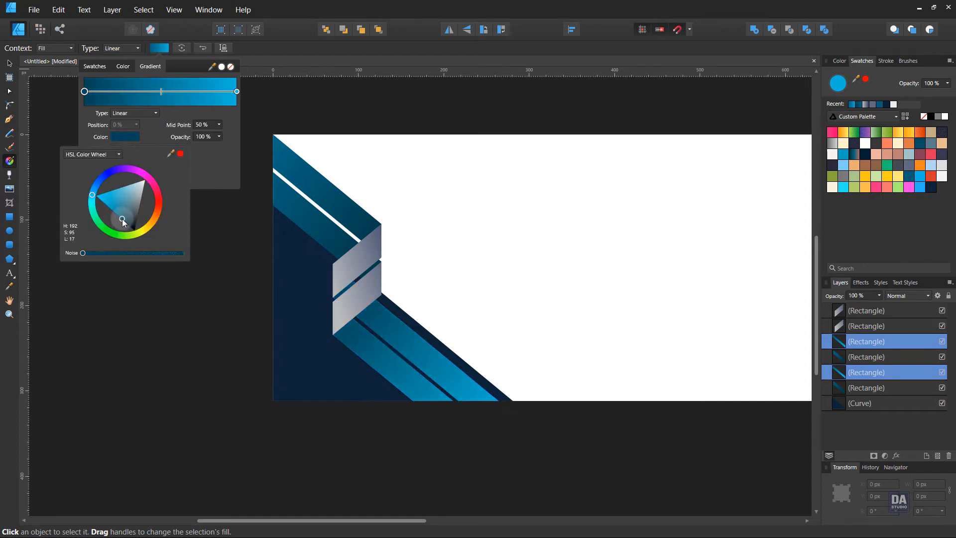
Set the end stop of the lower bands' gradient to dark teal, about H 192, S 84, L 22, with 0% opacity.
left_click(236, 91)
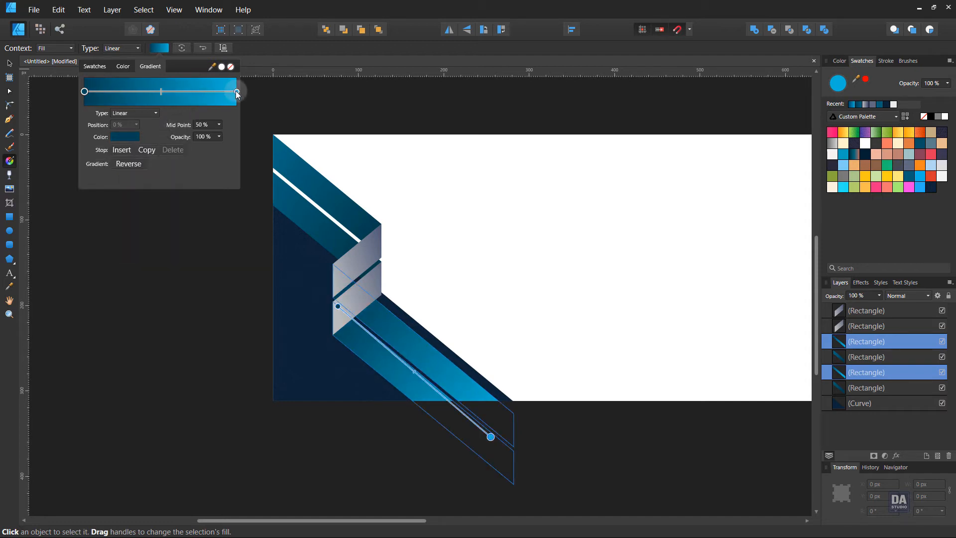
left_click(131, 138)
left_click_drag(113, 201, 125, 220)
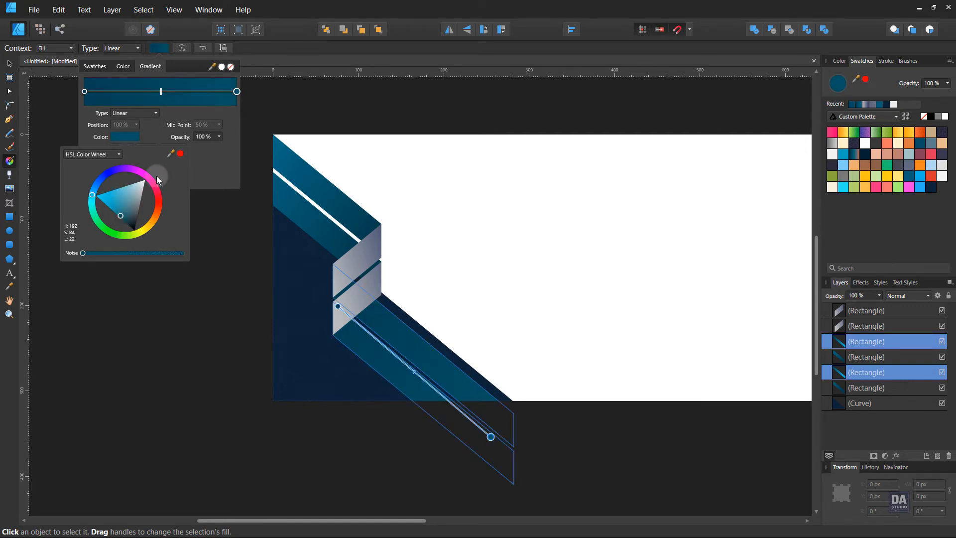
left_click(214, 147)
left_click_drag(221, 148, 143, 169)
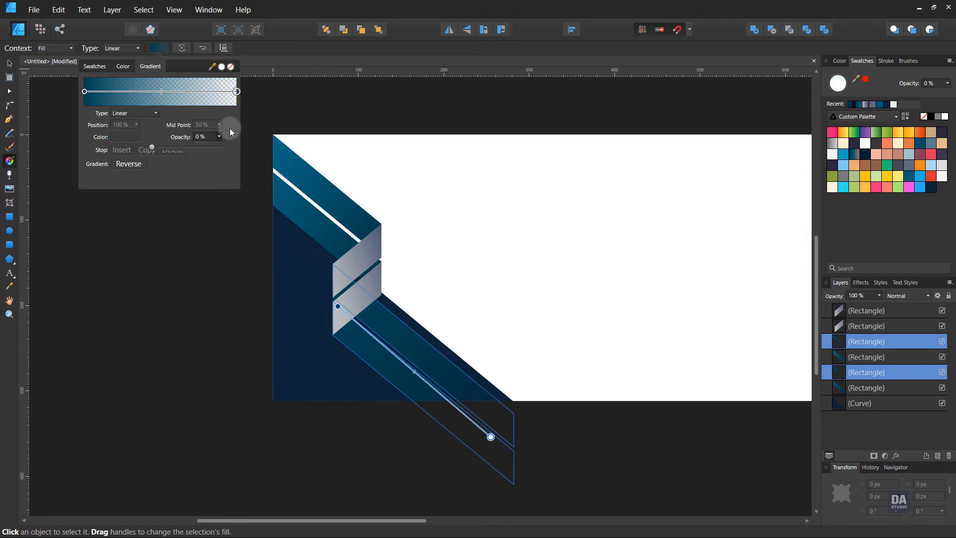
left_click(298, 52)
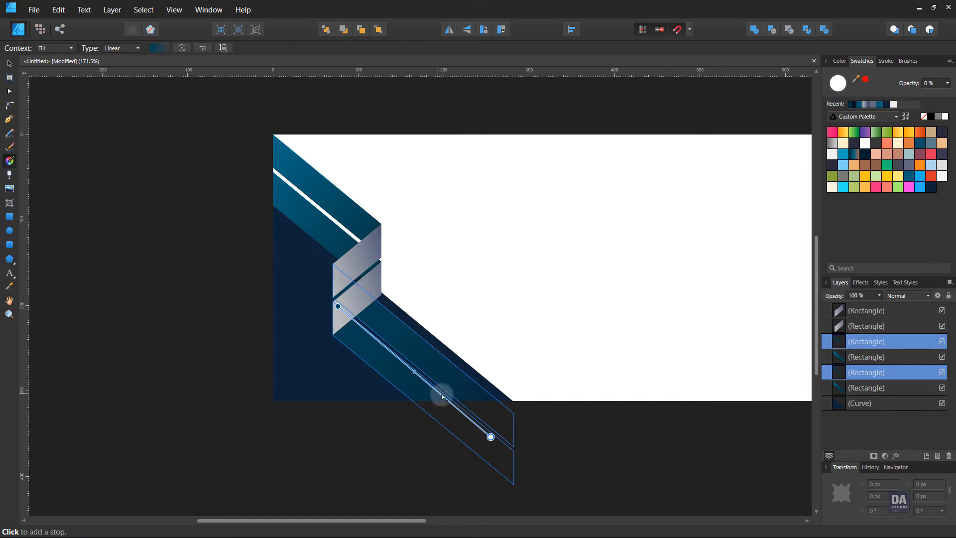
Move each lower band's gradient end point closer to the fold so the bands fade out into the dark blue triangle.
left_click(409, 383)
left_click_drag(490, 436, 416, 401)
left_click(465, 378)
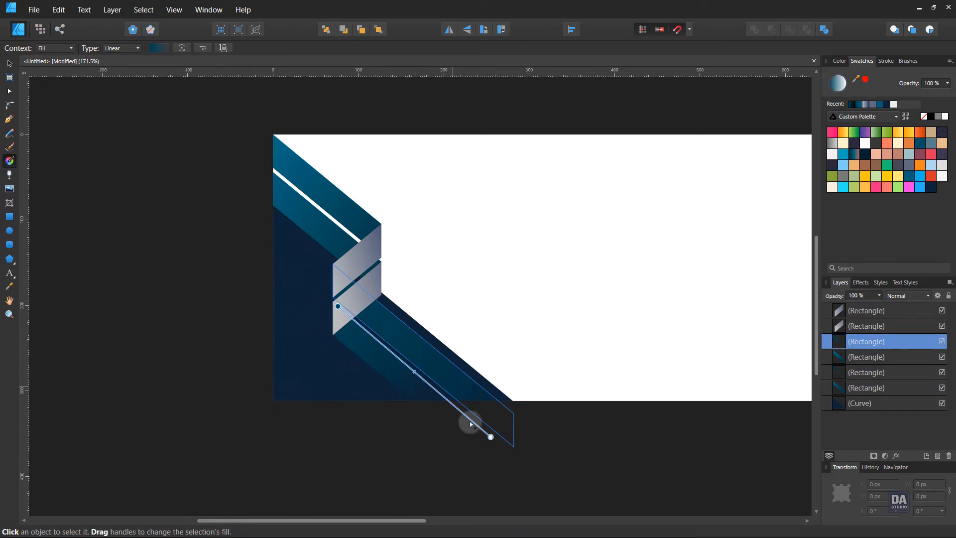
left_click_drag(491, 437, 381, 432)
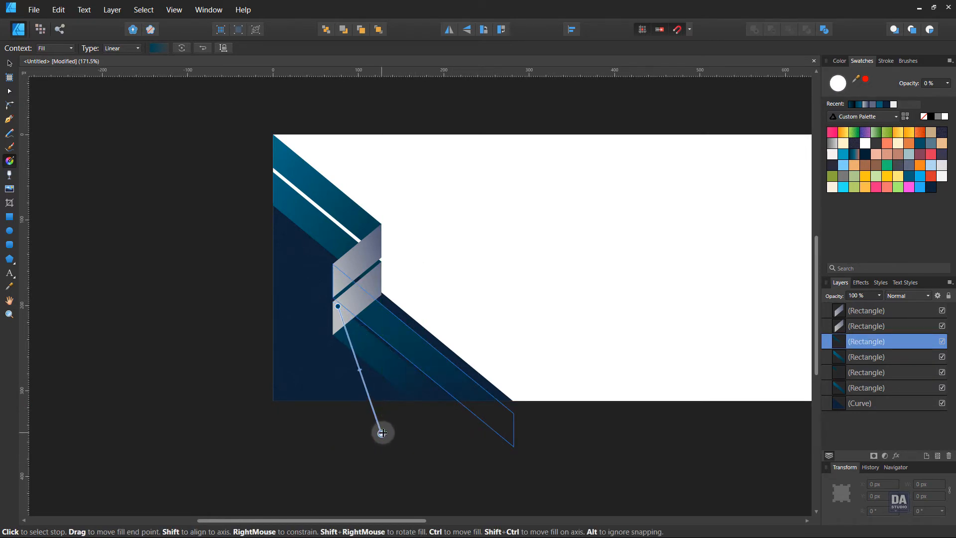
left_click(429, 471)
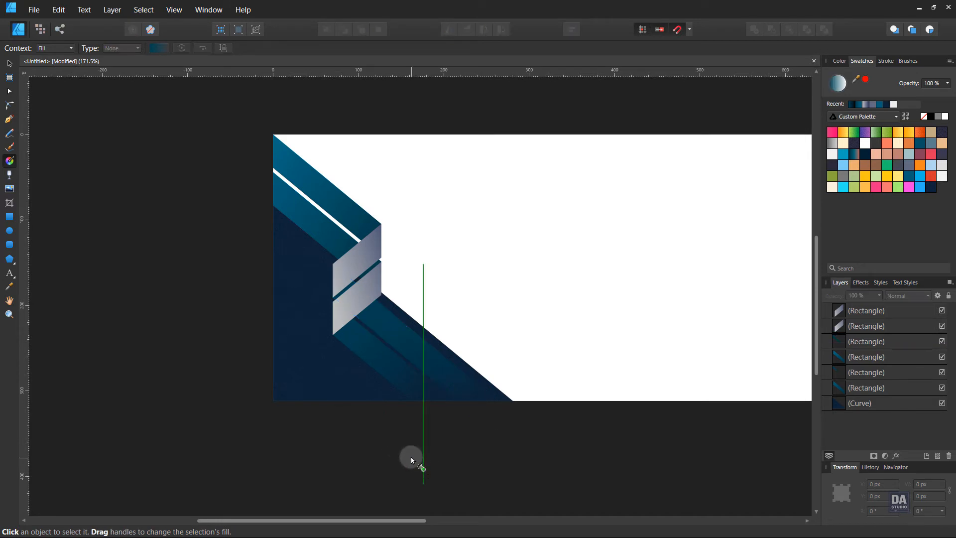
Duplicate the dark blue corner triangle, rotate the copy 180° and snap it into the artboard's upper-right corner.
left_click(9, 63)
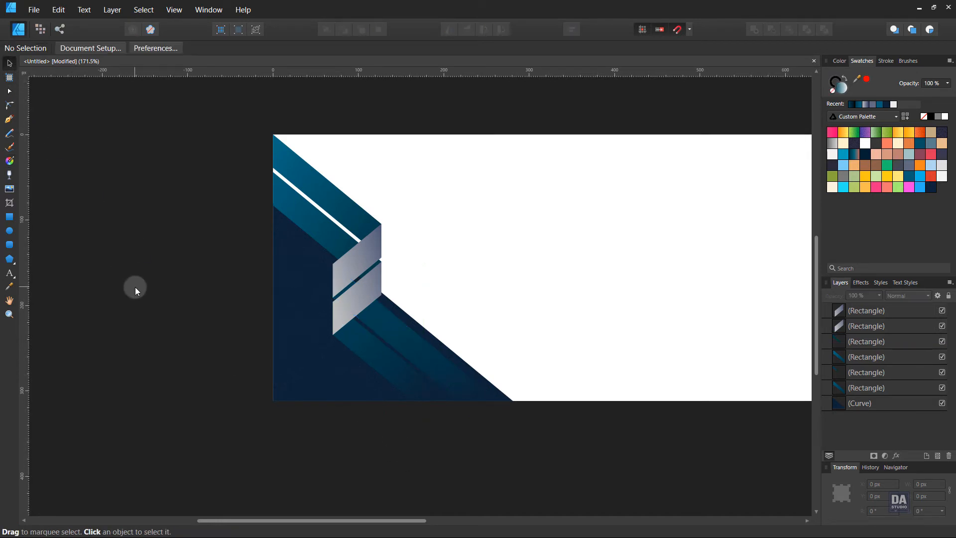
key("ctrl+0")
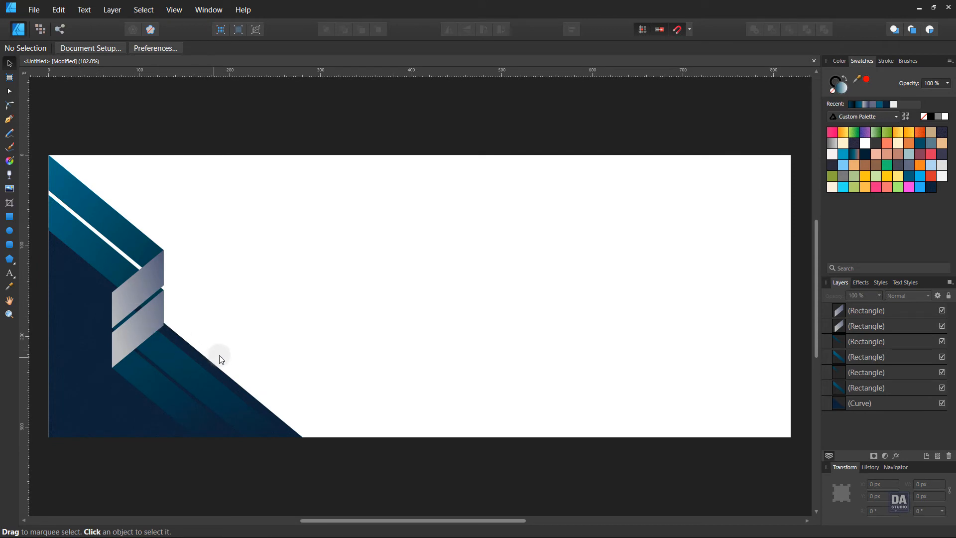
left_click(105, 415)
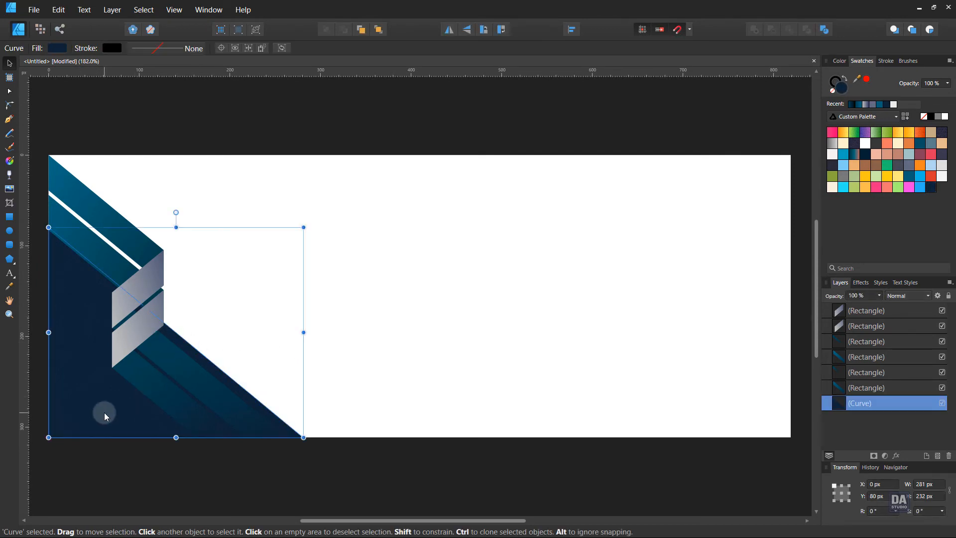
left_click_drag(92, 416, 499, 375)
key("ctrl+j")
left_click(482, 31)
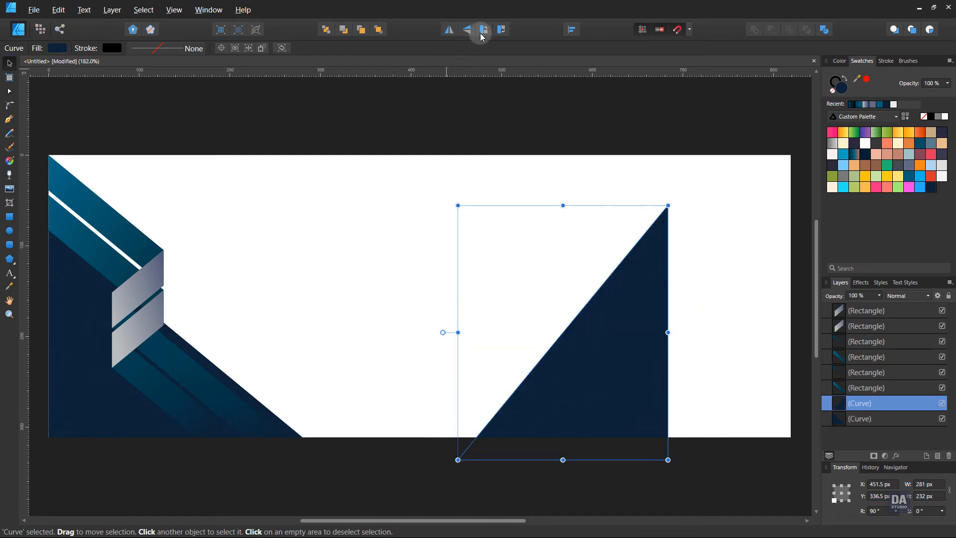
left_click(482, 30)
left_click_drag(669, 306, 751, 244)
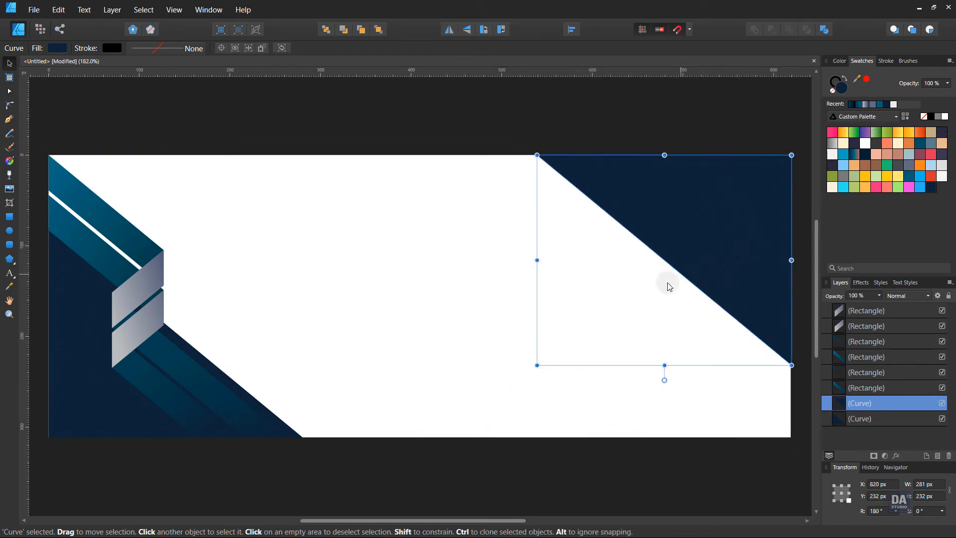
left_click(654, 301)
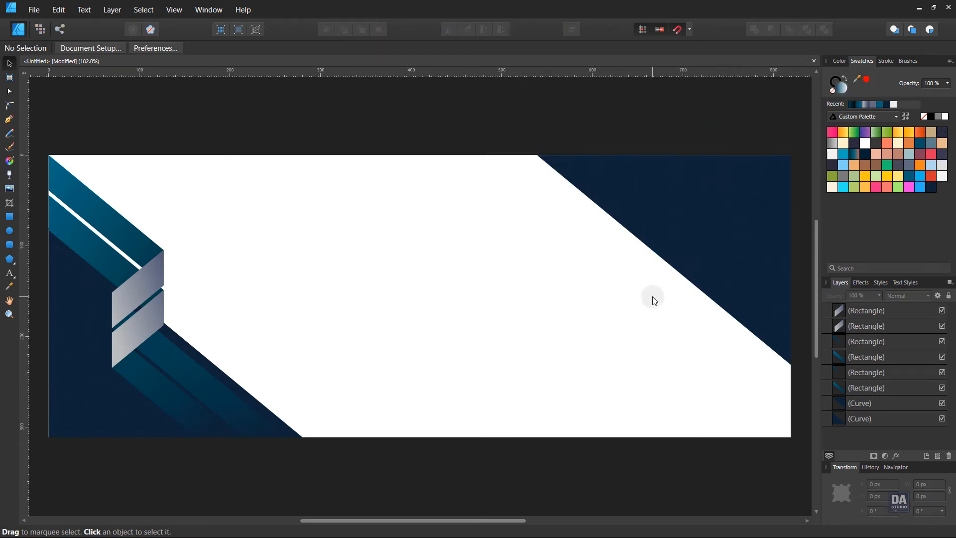
Duplicate the two fading lower bands, rotate the copies 180° and place them along the slanted edge of the upper-right triangle.
left_click(222, 393)
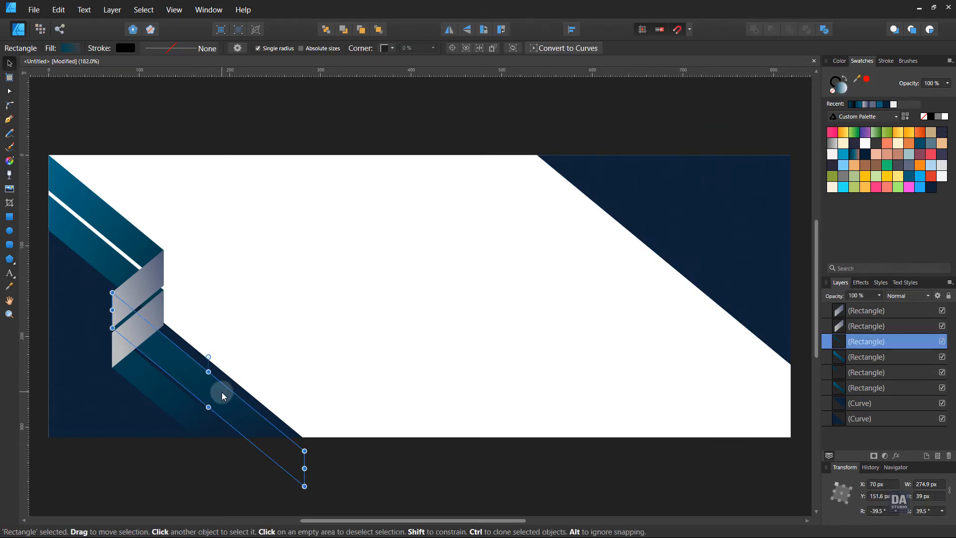
left_click(172, 408, "shift")
left_click_drag(166, 409, 500, 303)
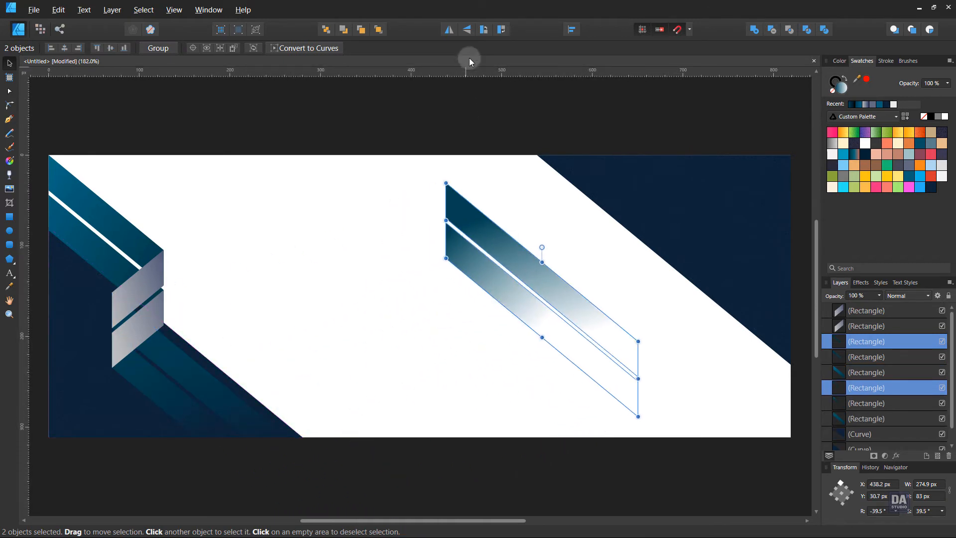
left_click(482, 34)
left_click(482, 34)
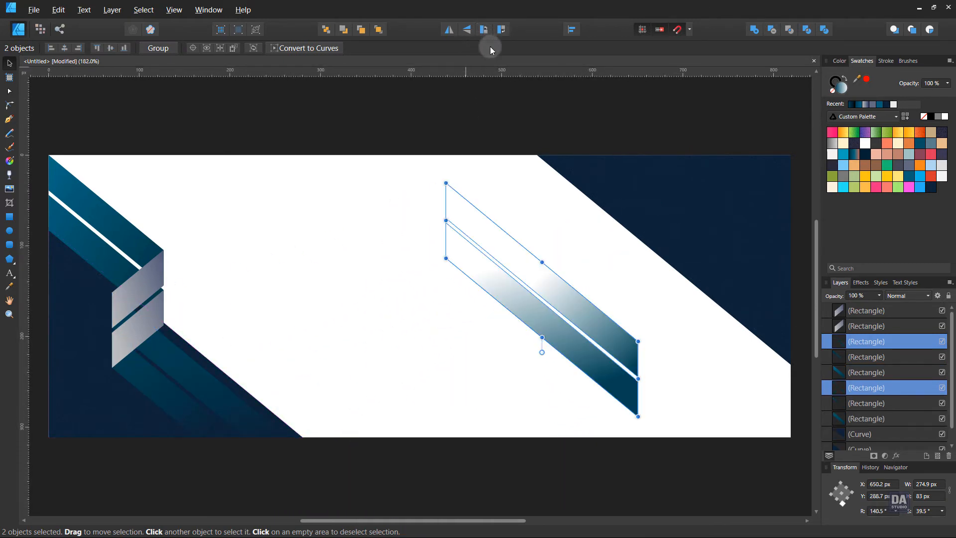
left_click_drag(550, 349, 713, 286)
left_click_drag(600, 160, 530, 102)
left_click(554, 253)
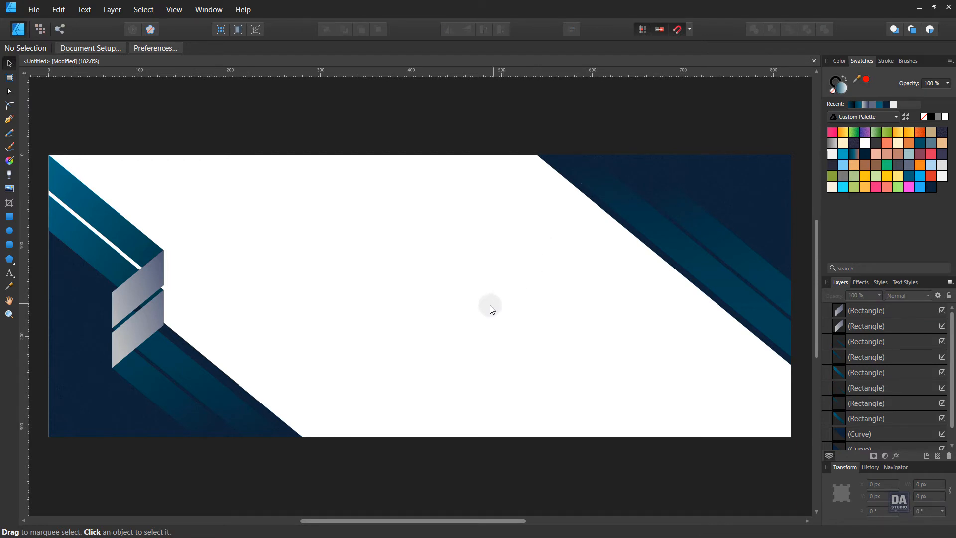
Draw a rounded square of about 58 px on the white area, fill it dark blue and rotate it 45° into a diamond.
scroll(484, 308, "down", 1)
scroll(484, 309, "up", 1)
key("space")
left_click_drag(425, 301, 428, 302)
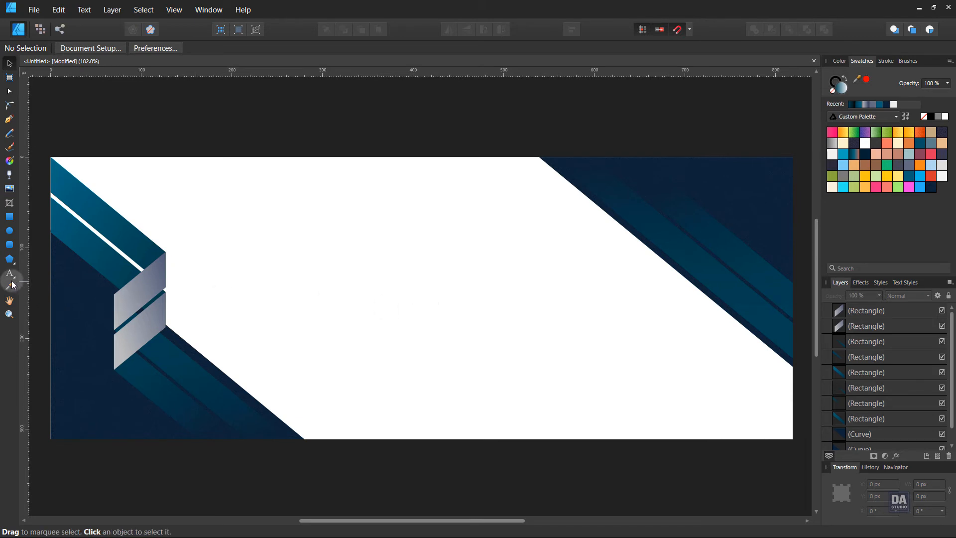
left_click(9, 244)
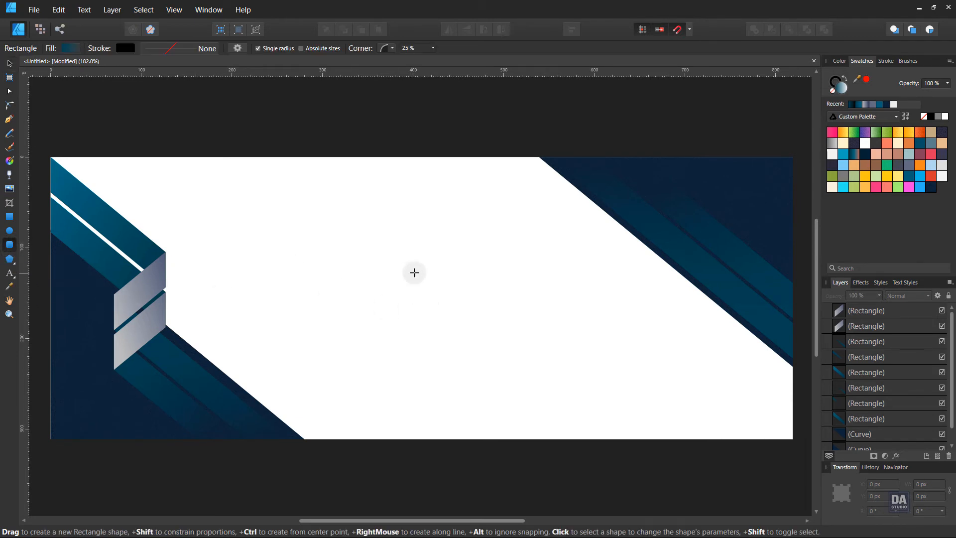
left_click_drag(422, 272, 453, 298)
left_click(931, 187)
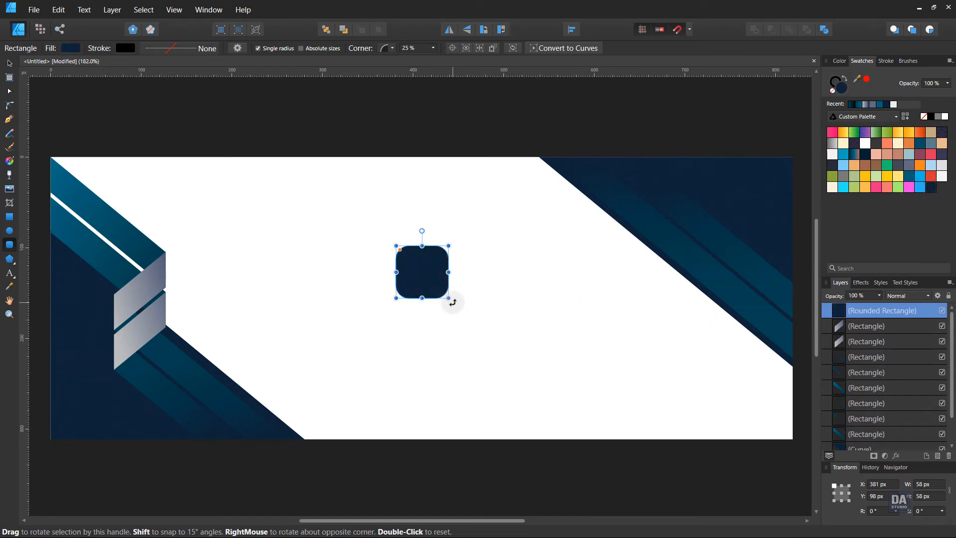
left_click_drag(451, 300, 461, 272)
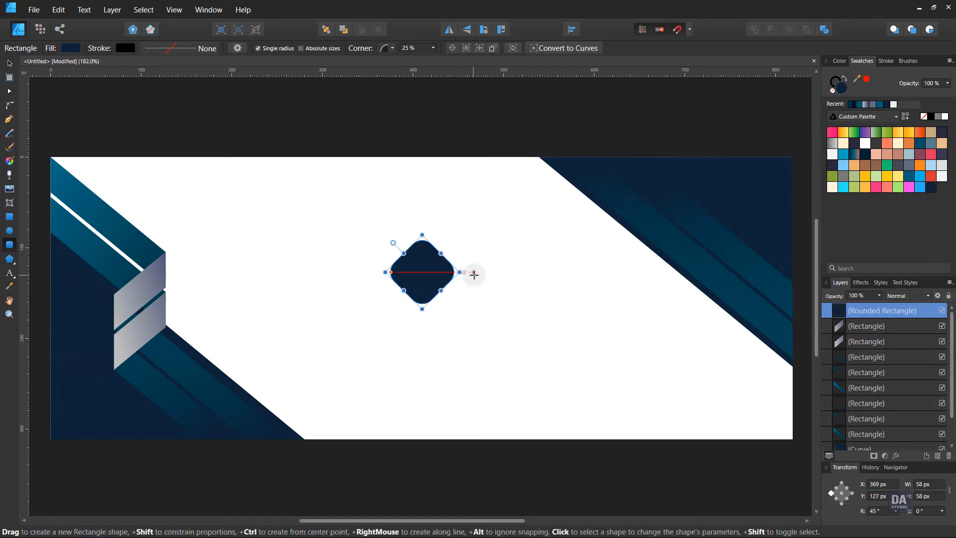
left_click(474, 275)
key("v")
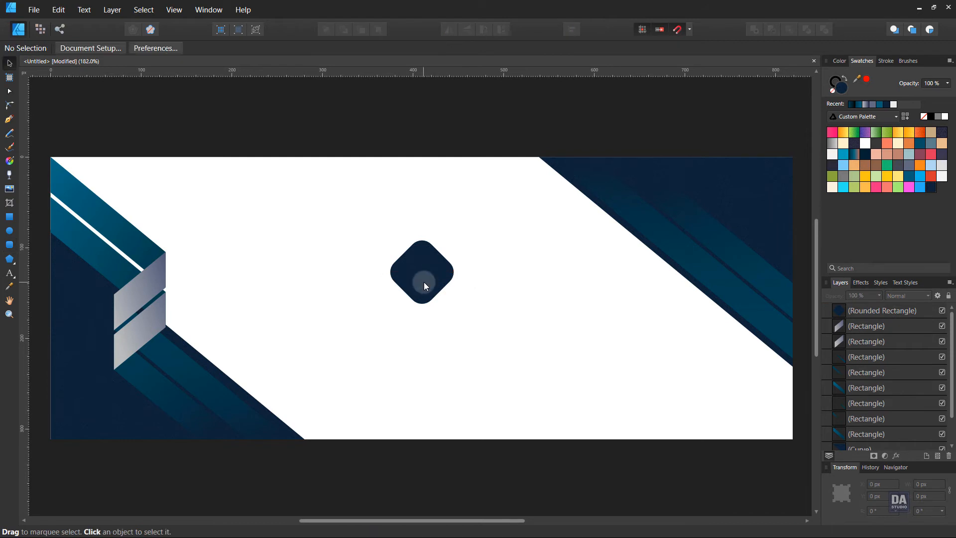
Duplicate the rounded diamond, fill the copy white and shrink it around its centre to about 31 px.
scroll(423, 281, "up", 3)
left_click(425, 279)
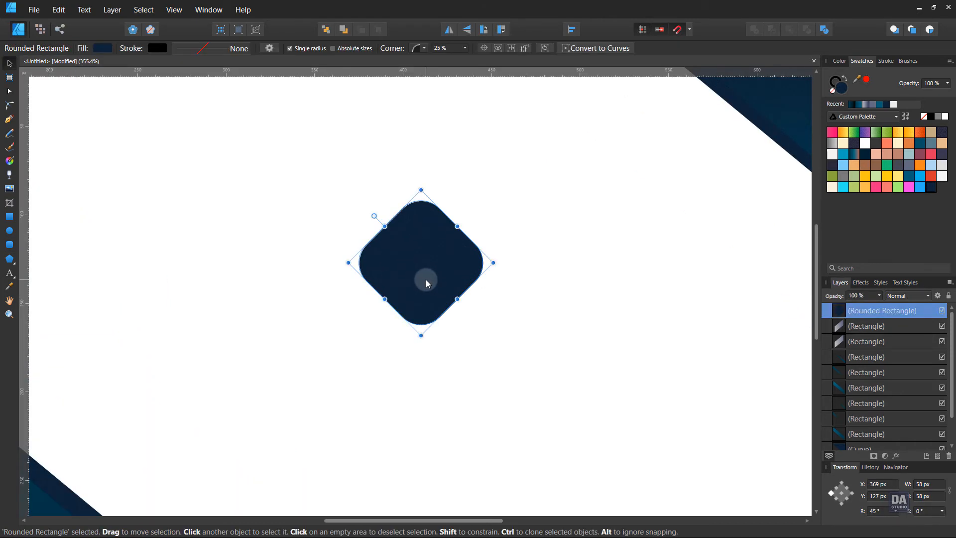
right_click(857, 312)
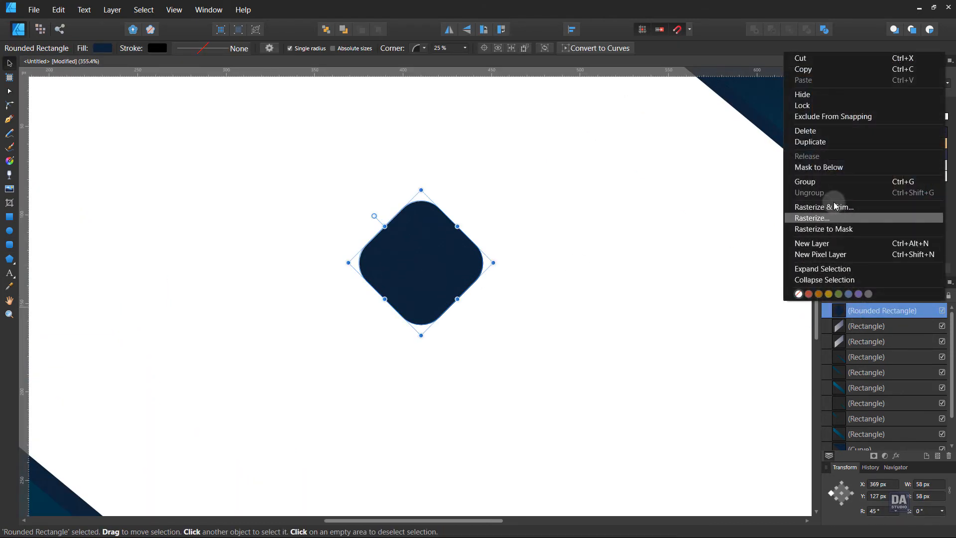
left_click(840, 143)
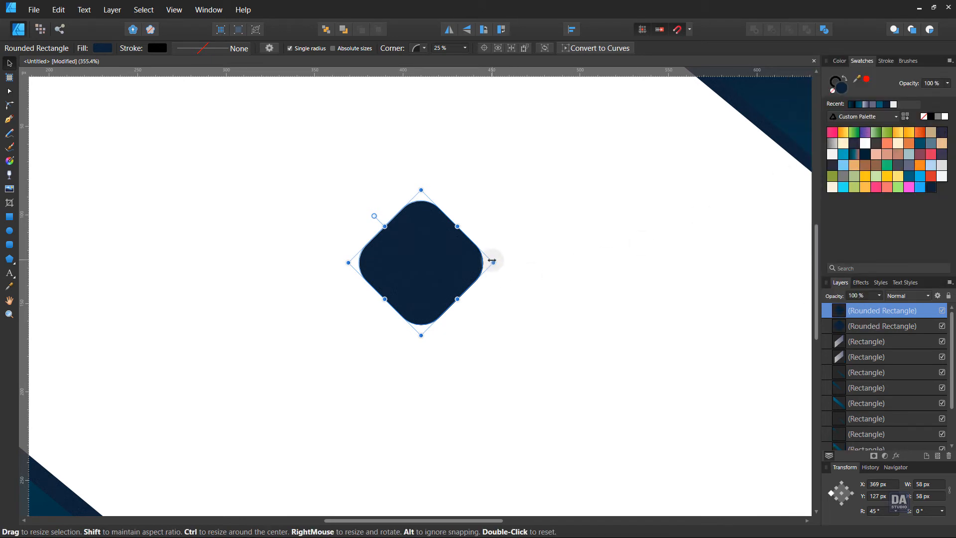
left_click(945, 118)
left_click_drag(492, 262, 460, 263)
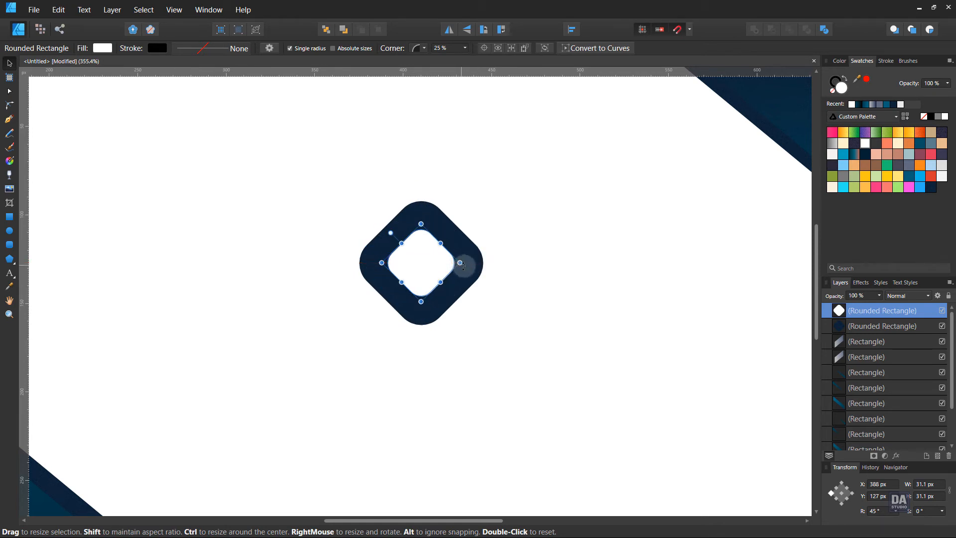
Duplicate the white diamond, shrink the copy around its centre to about 9.6 px and fill it dark blue.
right_click(877, 310)
left_click(840, 144)
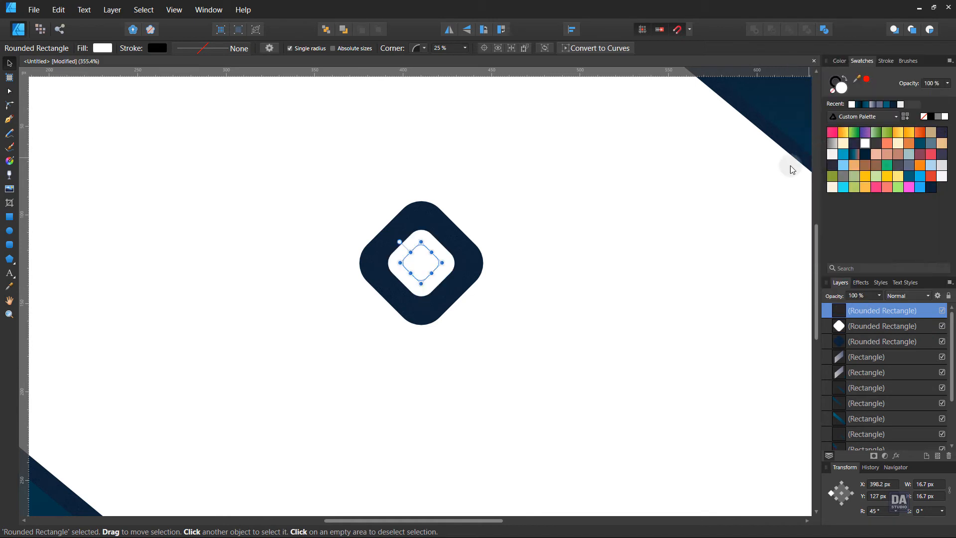
left_click_drag(442, 262, 433, 264)
left_click(930, 187)
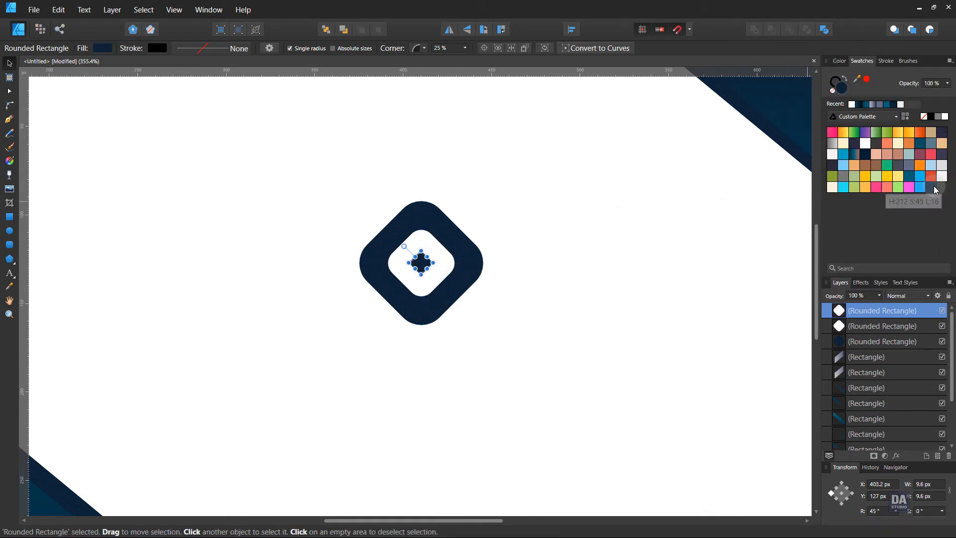
left_click(592, 291)
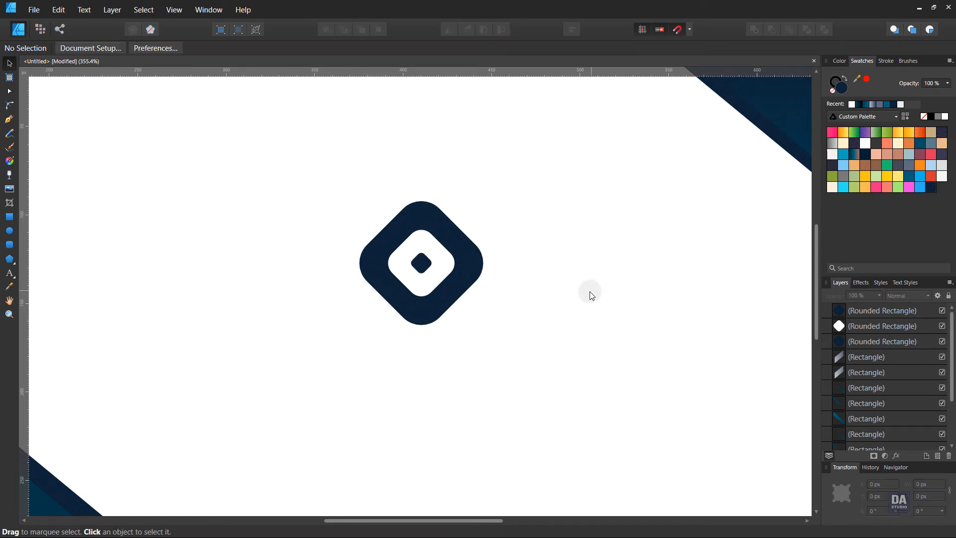
Enlarge the innermost dark blue diamond slightly around its centre.
left_click(428, 266)
scroll(431, 264, "up", 5)
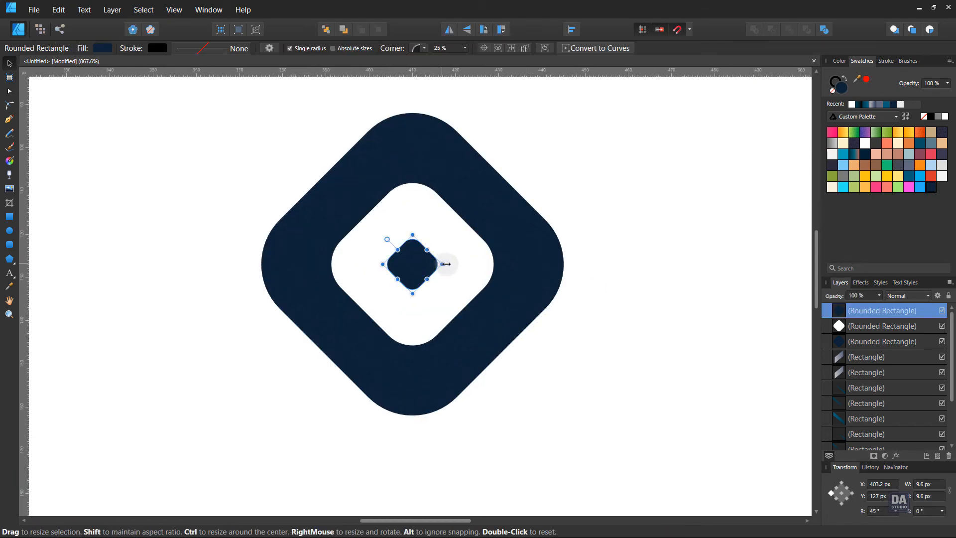
left_click(590, 288)
scroll(476, 306, "down", 5)
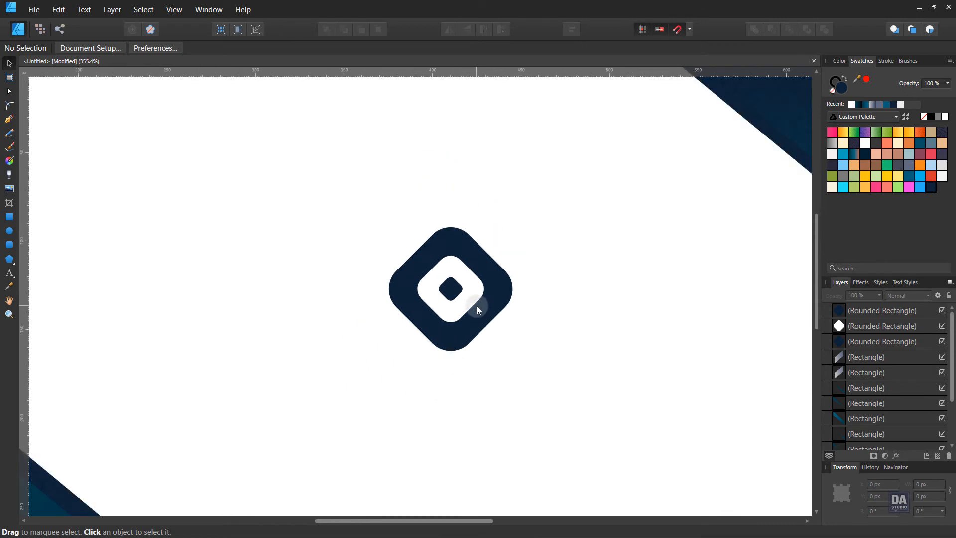
Group the three nested diamonds into one logo and move it up on the white area to about Y 54 px.
scroll(477, 306, "down", 4)
left_click_drag(407, 338, 516, 269)
right_click(475, 282)
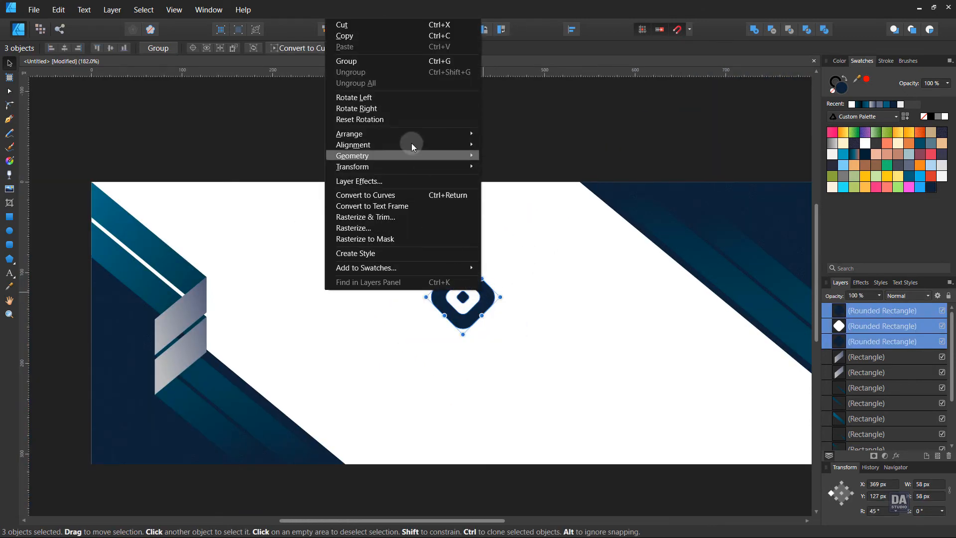
left_click(408, 62)
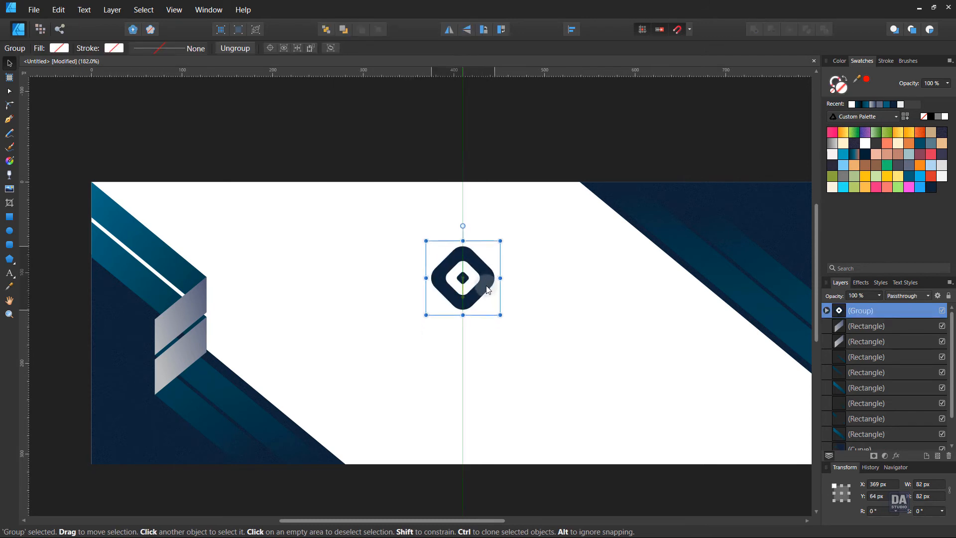
left_click_drag(487, 287, 487, 280)
left_click(475, 340)
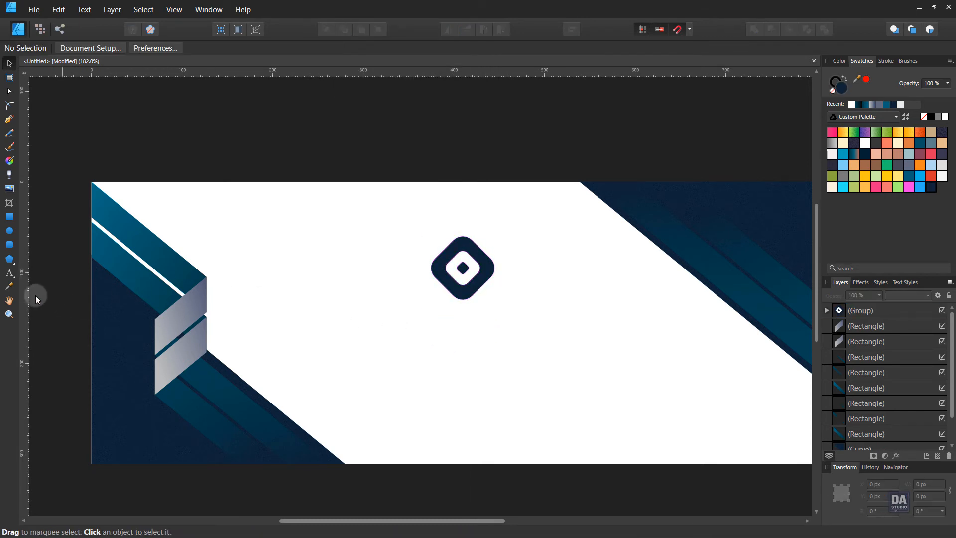
Add the art text "COMPANY NAME" on the white area below the logo.
left_click(10, 274)
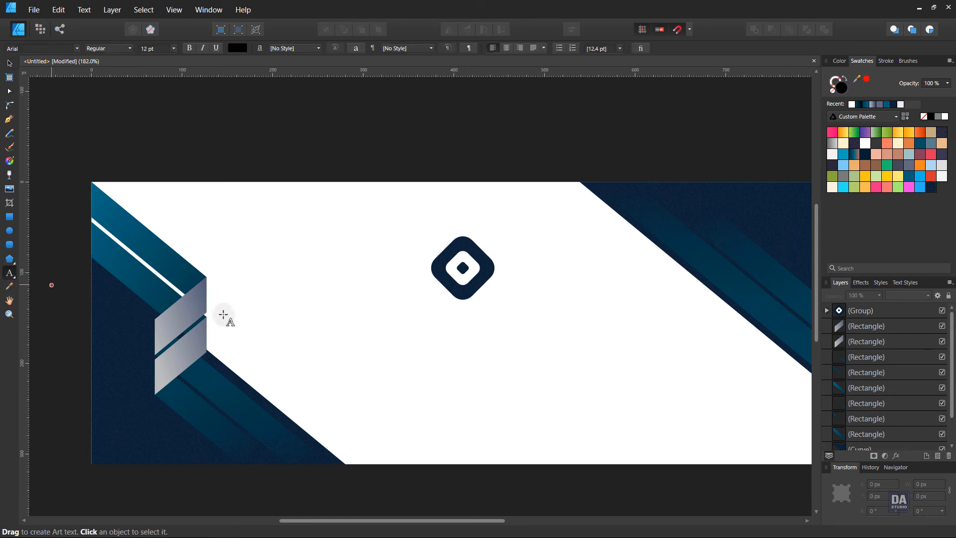
left_click(359, 341)
type("COMPANY NAME")
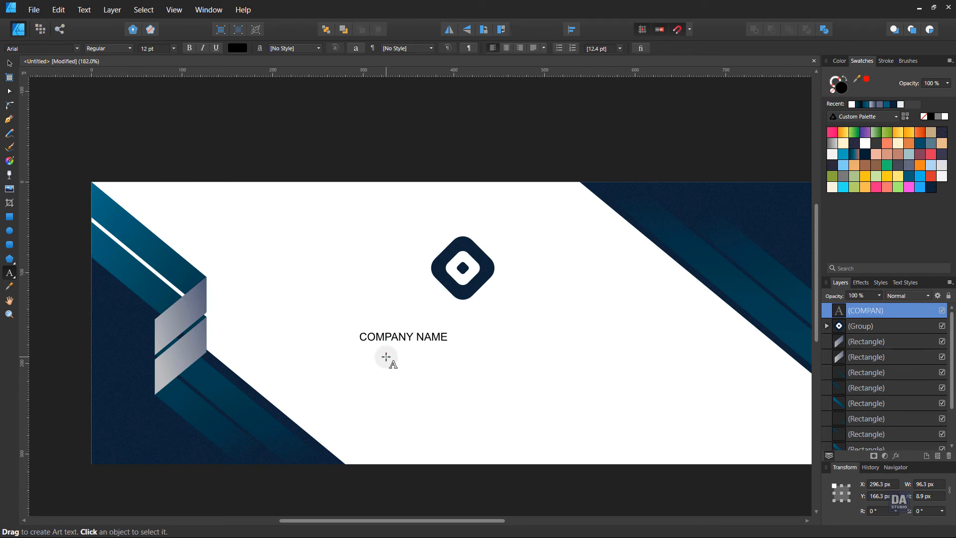
key("Escape")
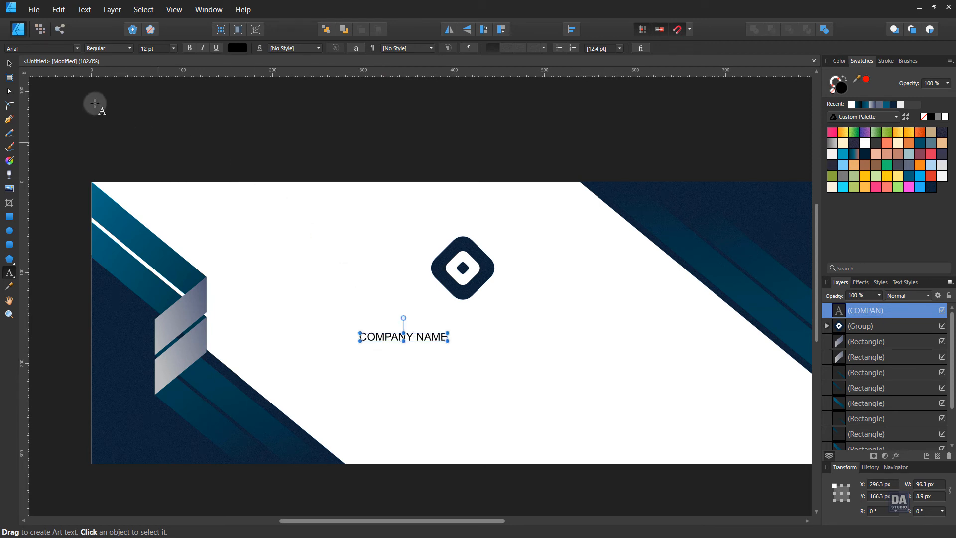
Set the company name's font to Montserrat at 30 pt.
left_click(10, 64)
left_click(31, 49)
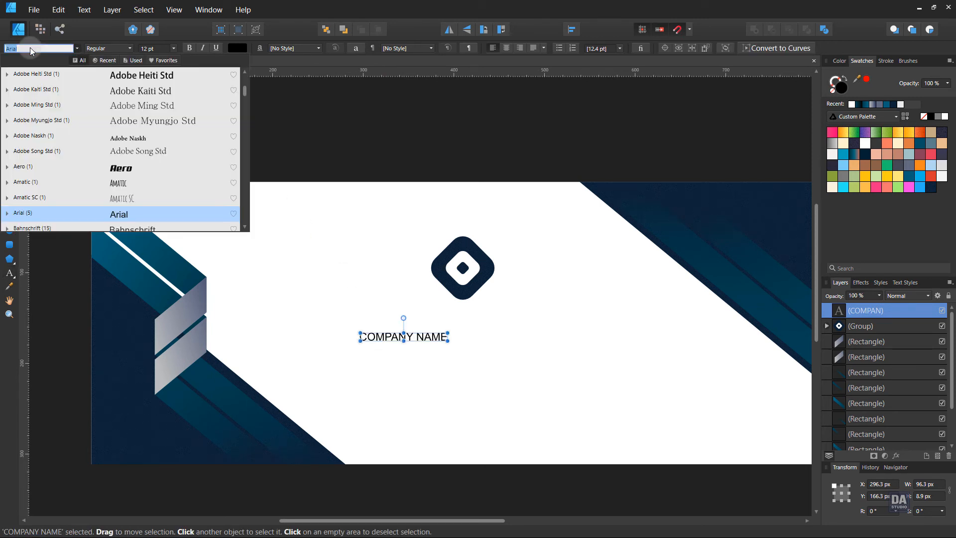
type("mon")
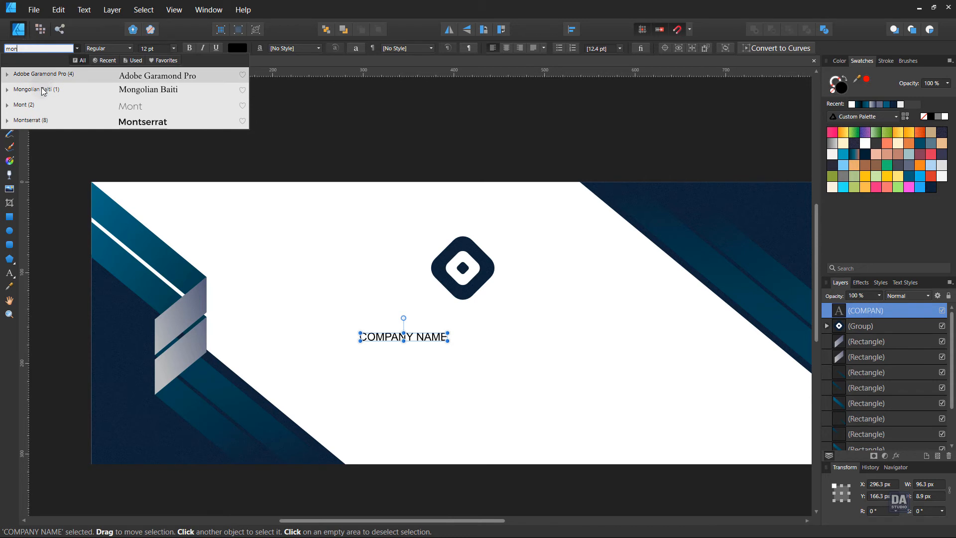
left_click(35, 120)
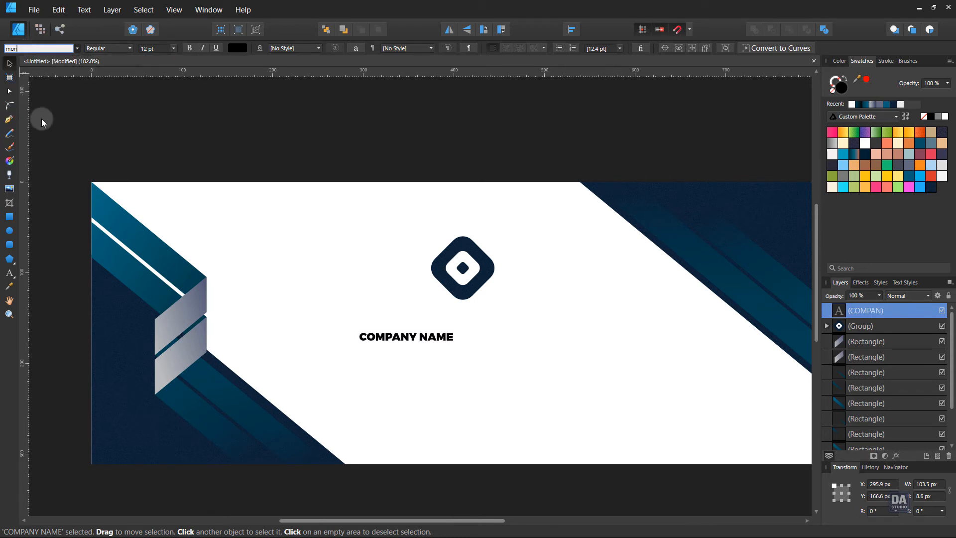
left_click(156, 50)
type("30")
key("Return")
Centre the company name horizontally on the banner.
left_click(573, 31)
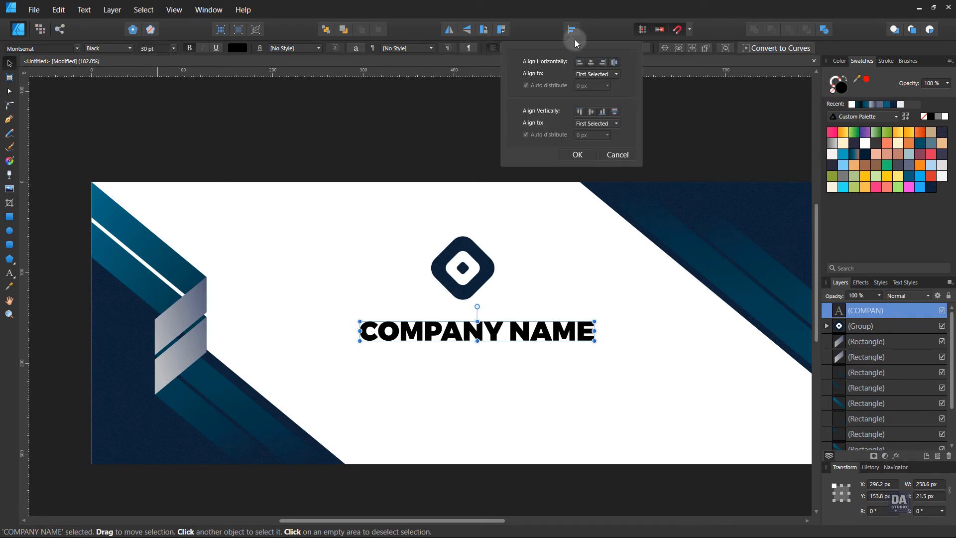
left_click(591, 62)
left_click(579, 155)
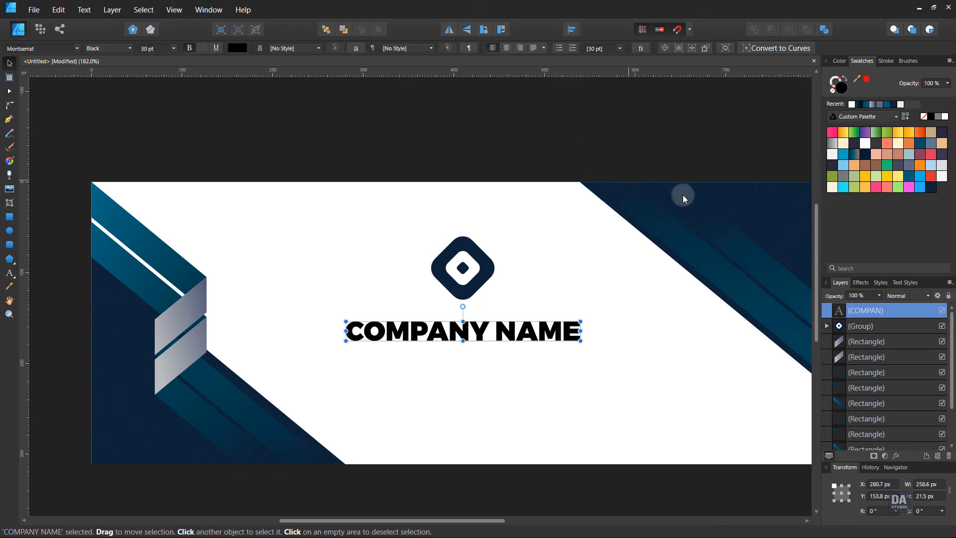
Fill the company name with dark blue and move it up slightly towards the logo.
left_click(931, 187)
left_click_drag(528, 335, 529, 328)
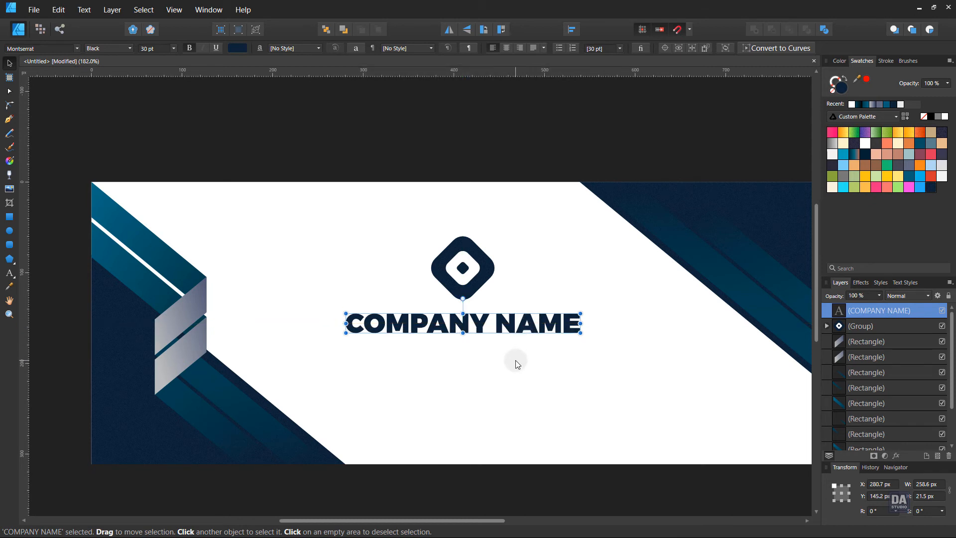
left_click(516, 360)
Duplicate the company name directly below itself and replace the copy's text with "TAGLINE GOES HERE".
left_click(528, 332)
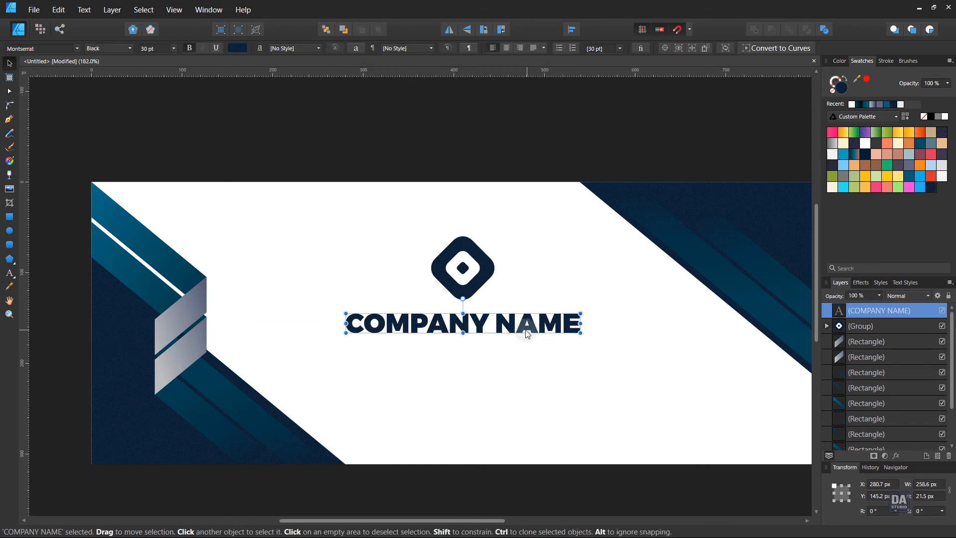
left_click_drag(523, 332, 522, 358)
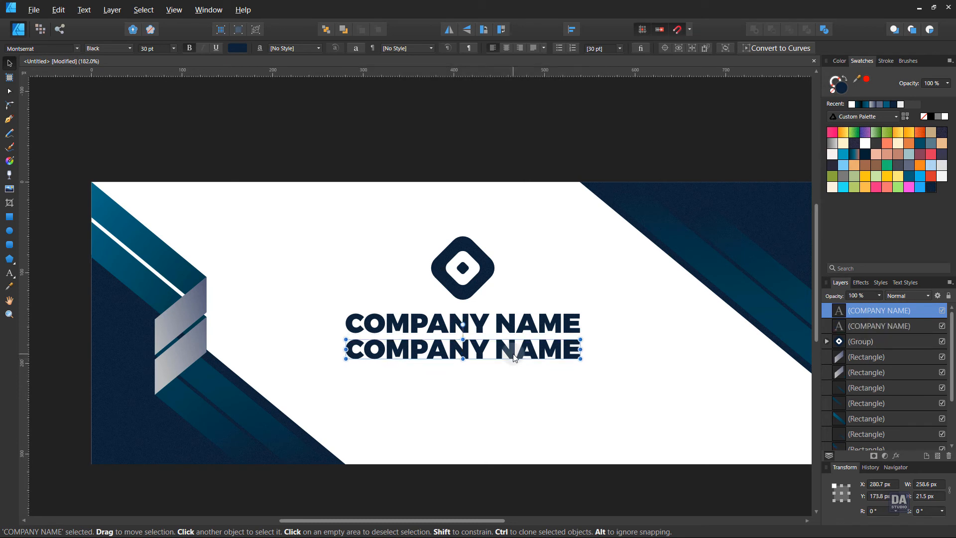
double_click(515, 353)
triple_click(515, 354)
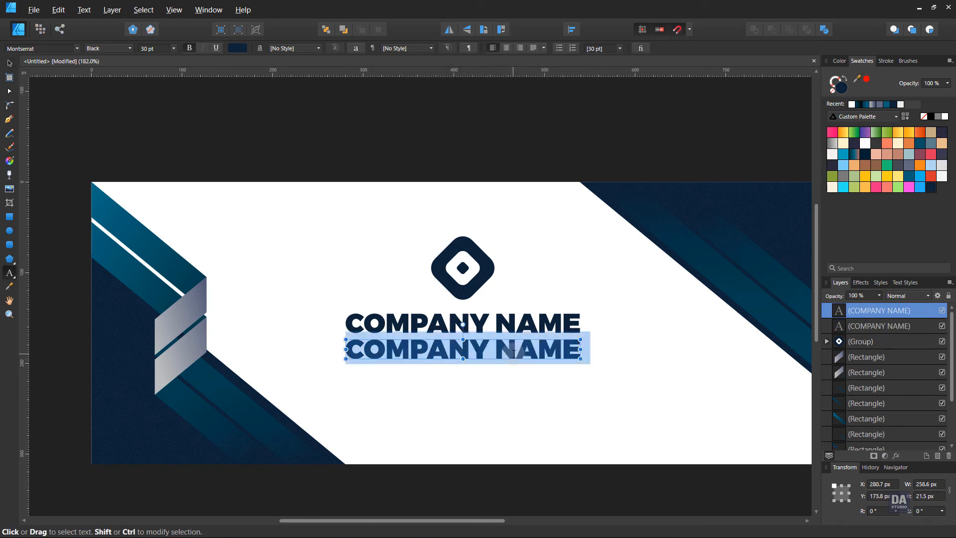
type("TAG")
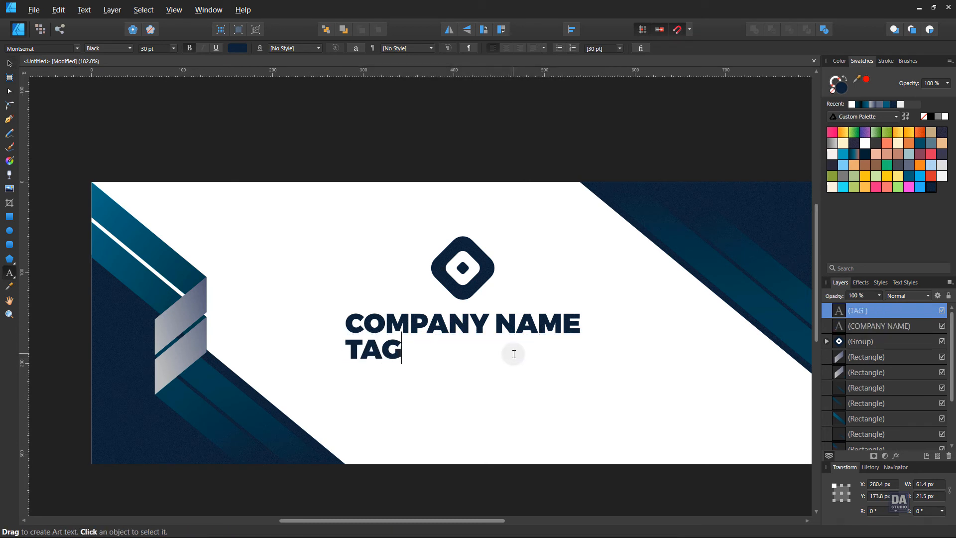
type("LINE")
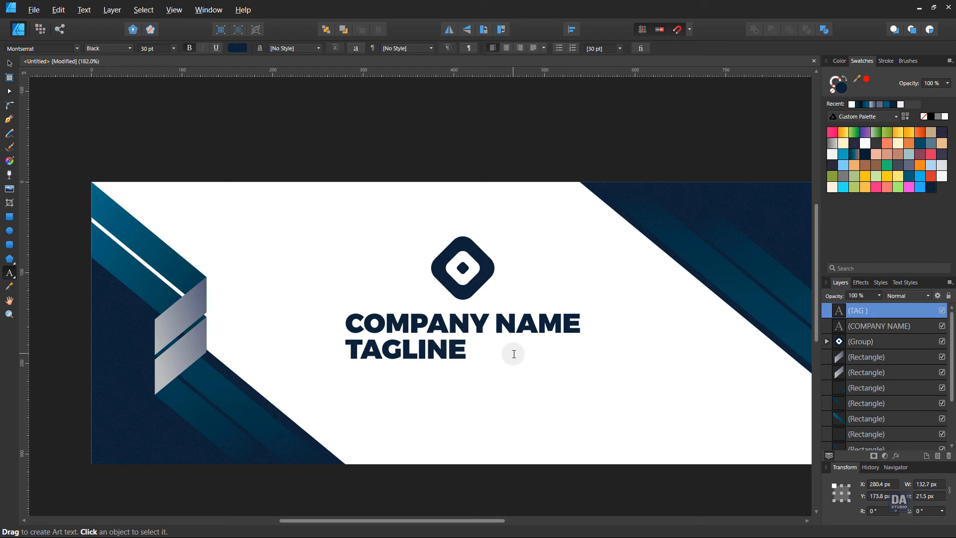
type(" GOES")
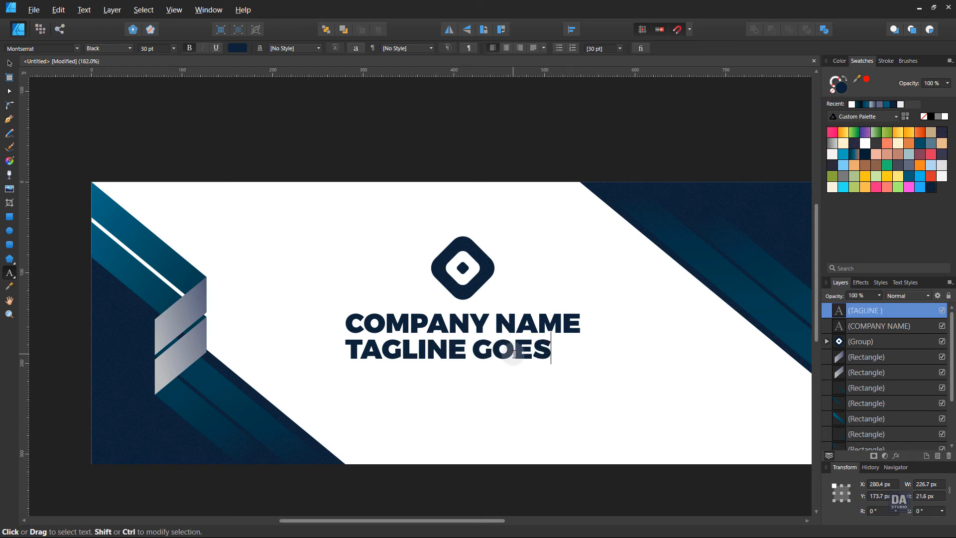
type(" HERE")
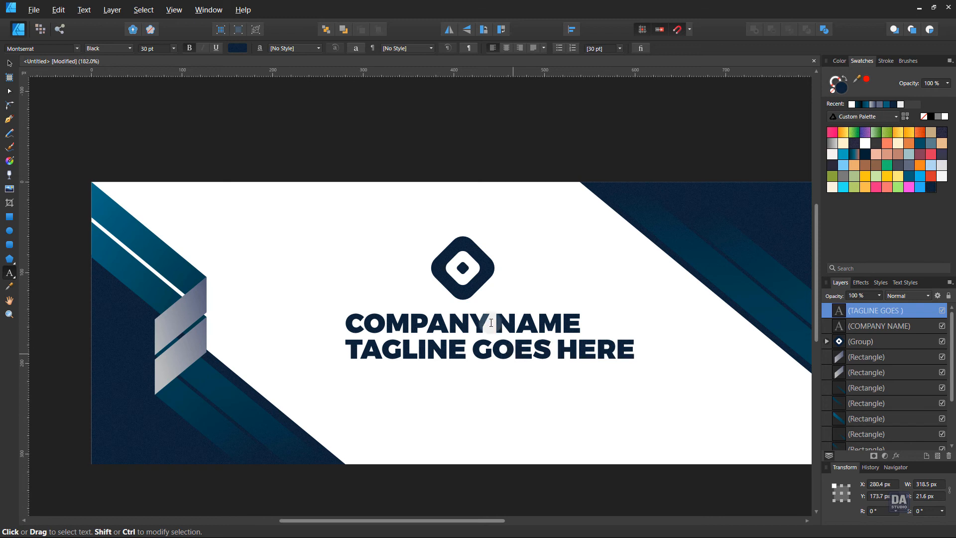
key("Escape")
left_click(10, 64)
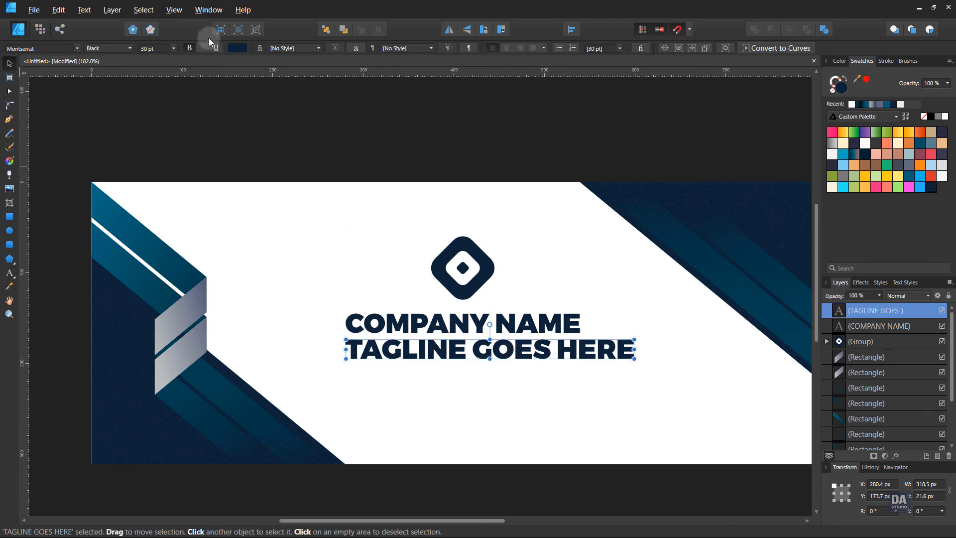
Centre the tagline horizontally on the banner and set its font size to 19 pt.
left_click(570, 30)
left_click(591, 62)
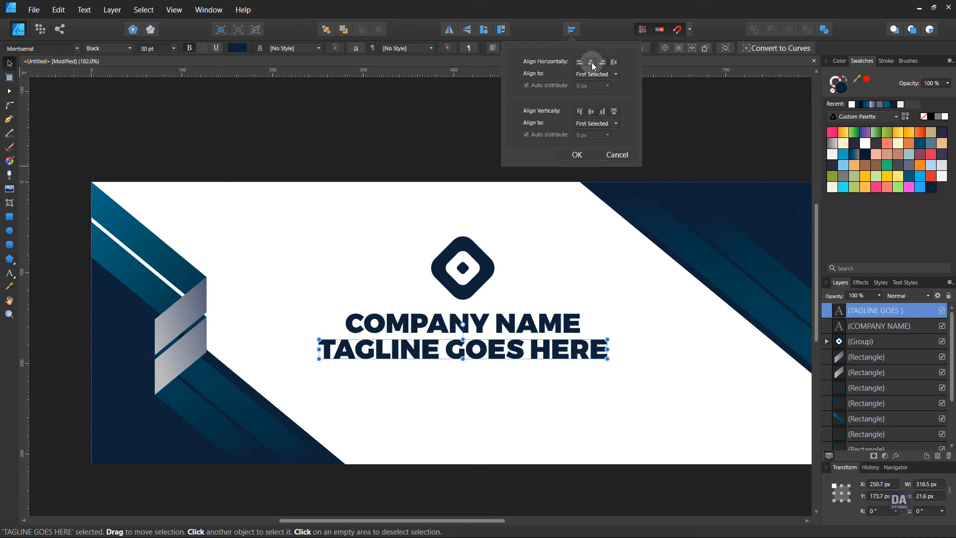
left_click(590, 154)
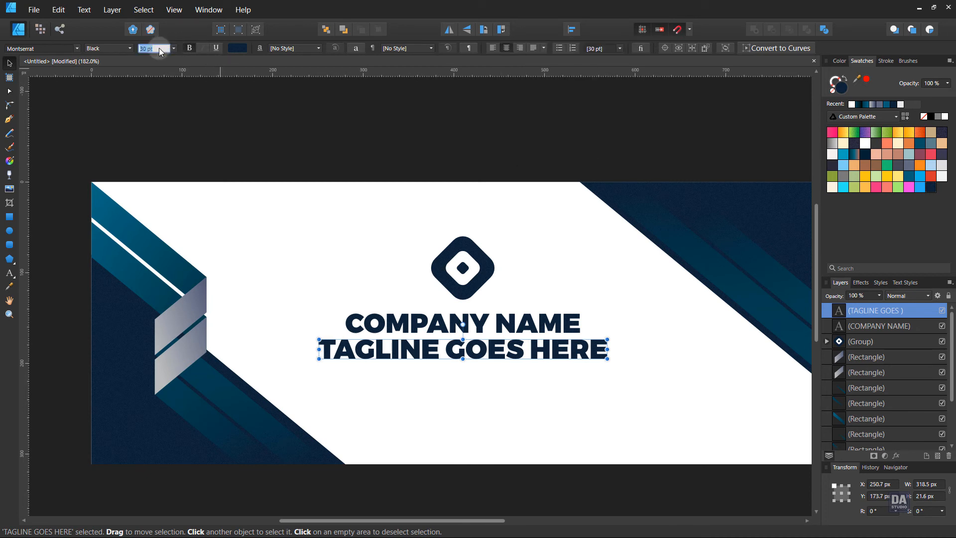
key("Return")
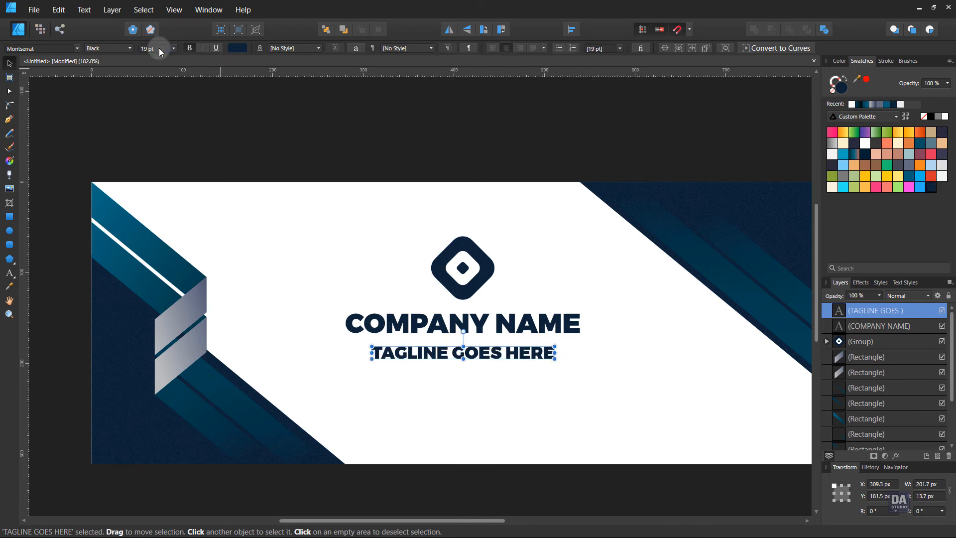
Set the tagline's font weight to Light and move it up close beneath the company name.
left_click(306, 344)
left_click(379, 358)
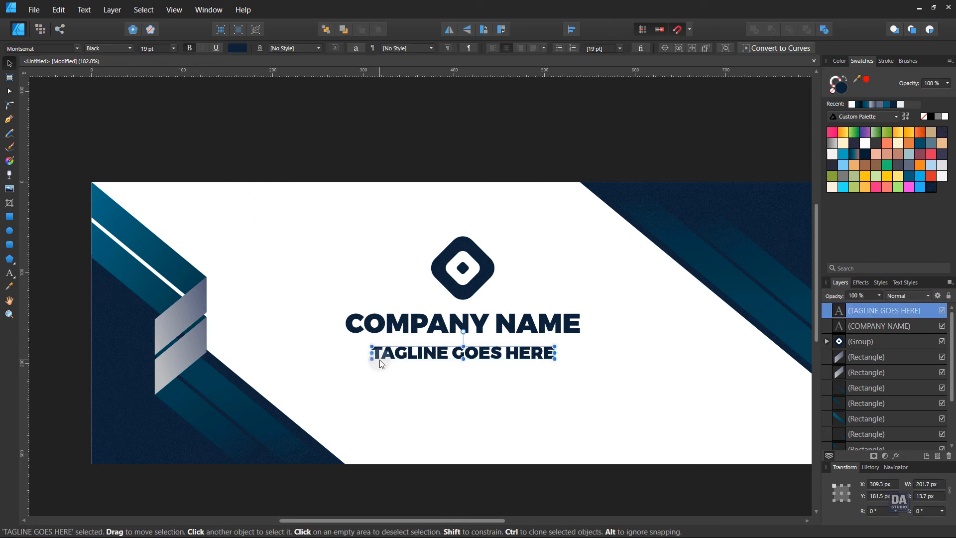
left_click(115, 48)
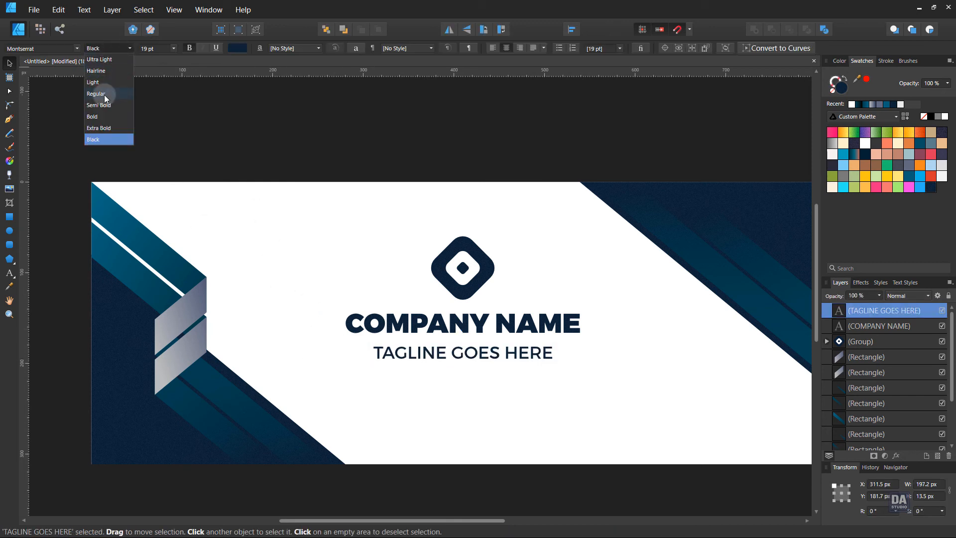
left_click(102, 82)
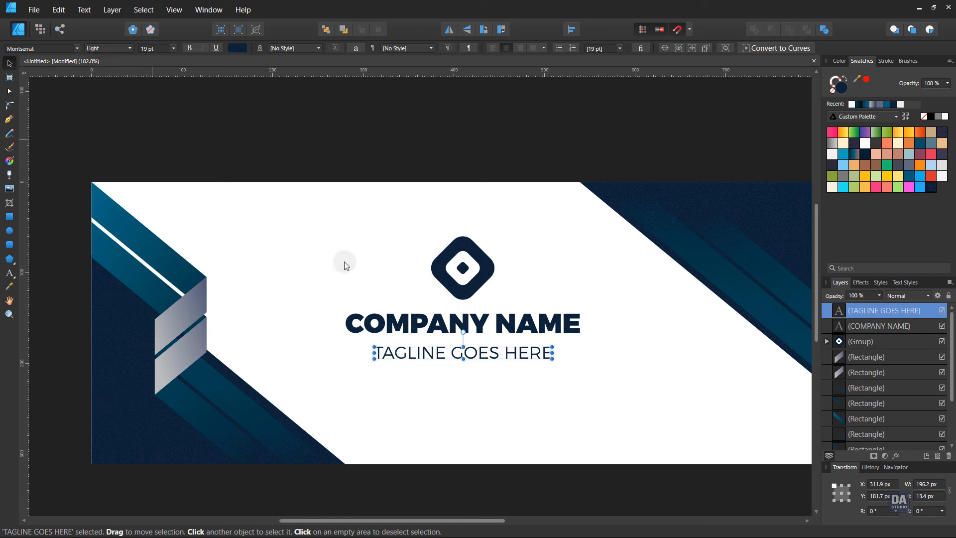
left_click_drag(476, 358, 476, 350)
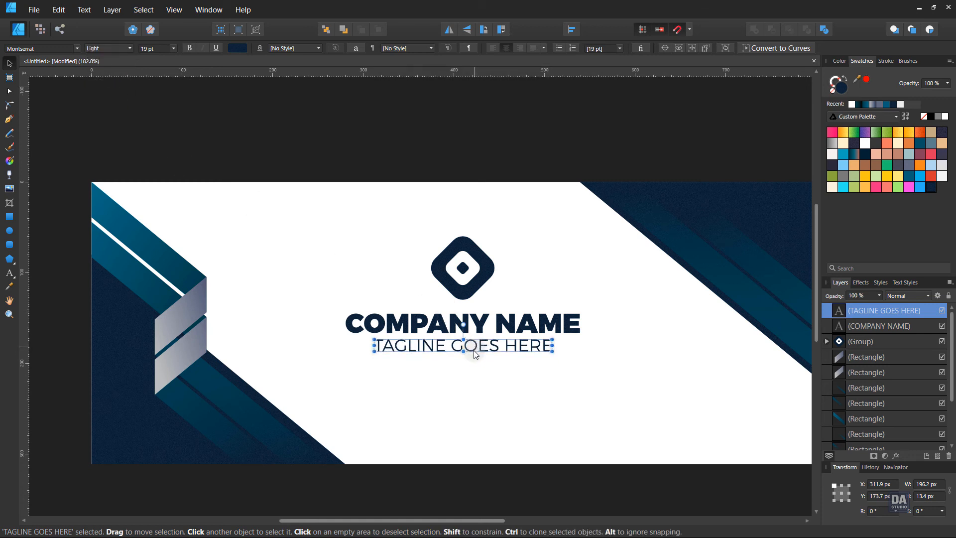
left_click(481, 378)
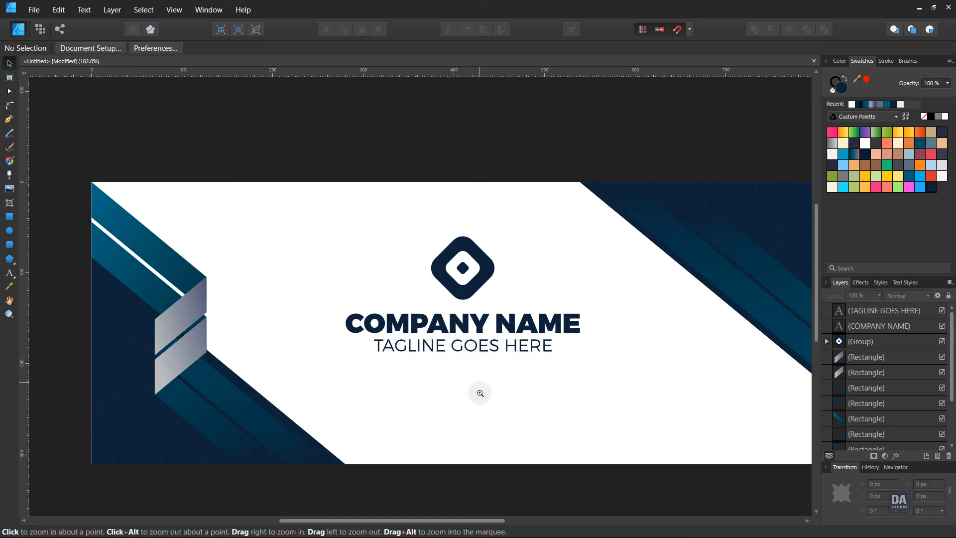
Move the logo slightly down towards the company name, and shift the logo and both text lines up together.
left_click_drag(480, 392, 469, 368)
left_click(446, 259)
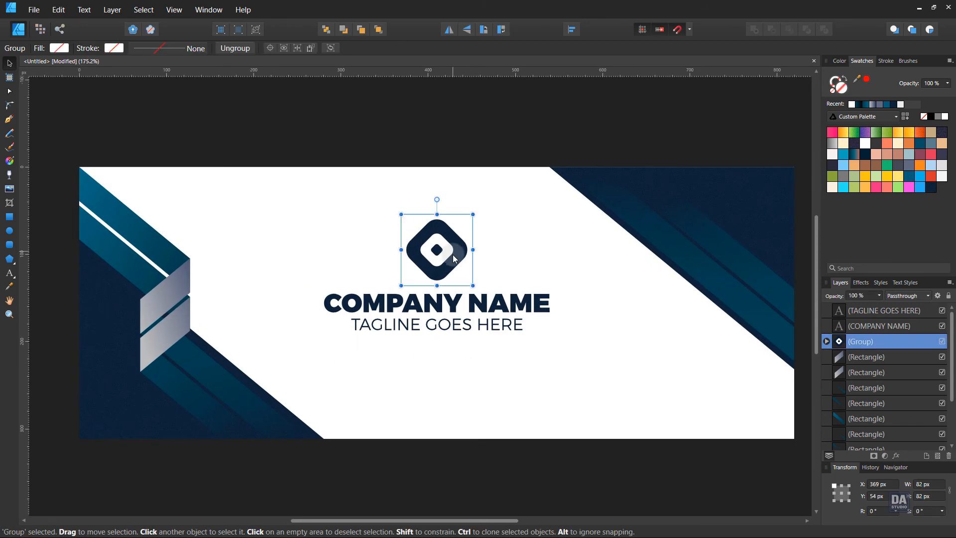
left_click_drag(453, 253, 455, 260)
left_click_drag(325, 360, 567, 203)
left_click_drag(491, 297, 490, 288)
left_click(491, 363)
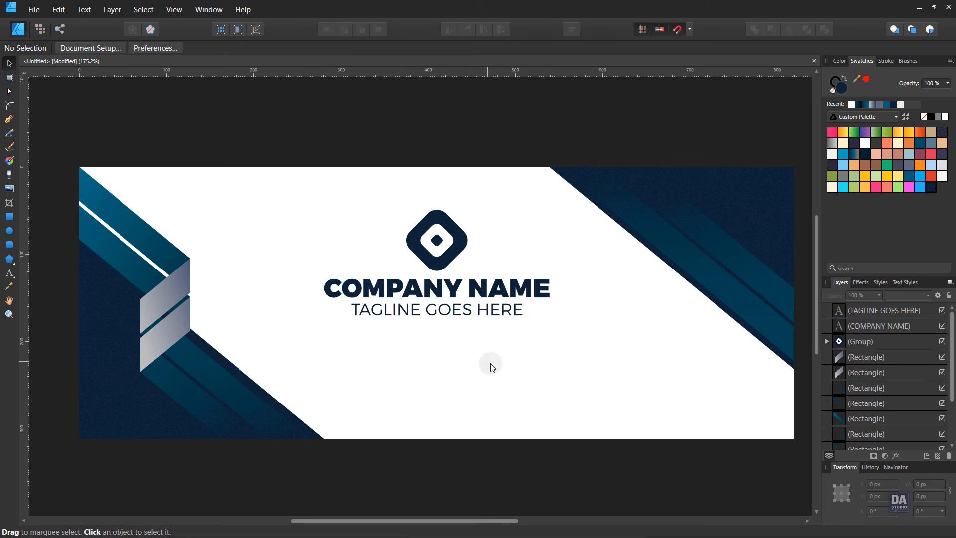
Show the library of saved custom assets beside the canvas.
key("space")
left_click_drag(491, 363, 495, 358)
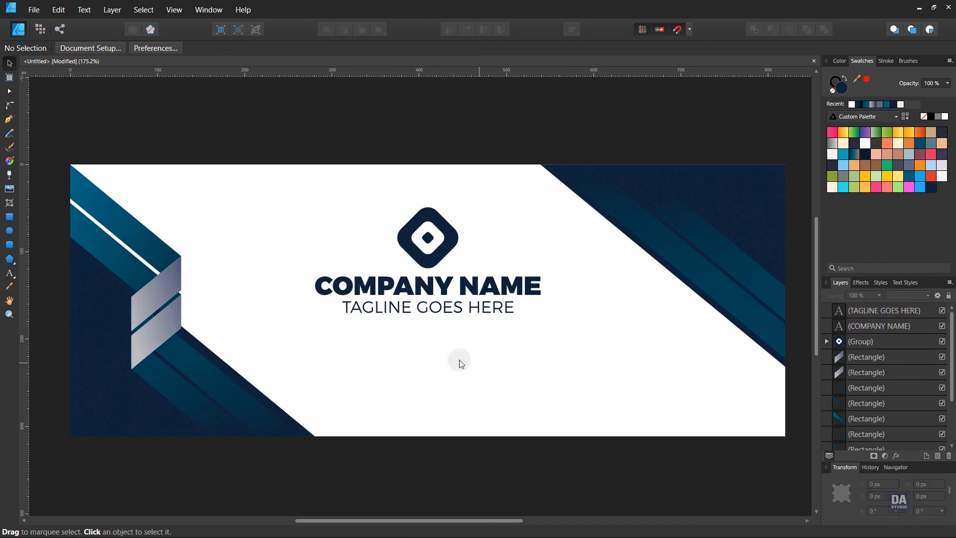
left_click(169, 15)
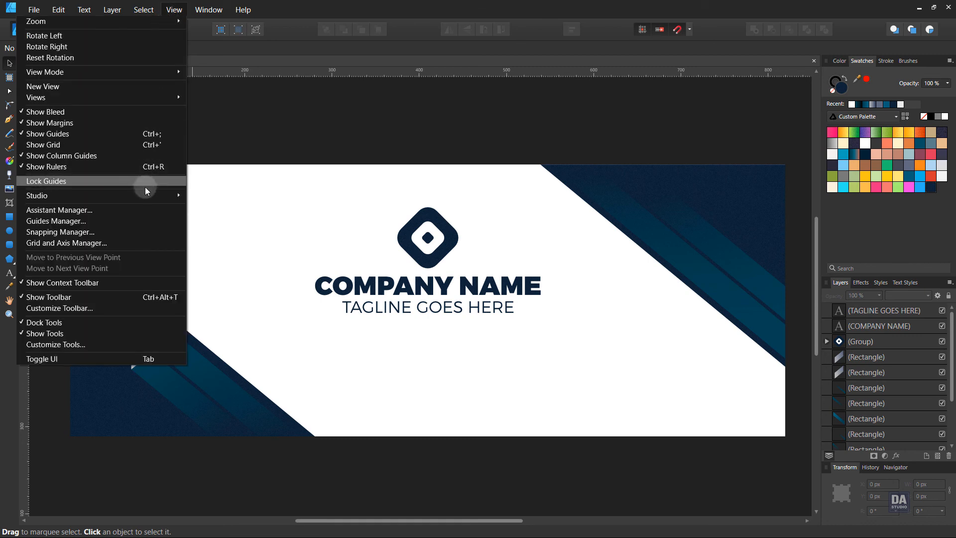
mouse_move(145, 195)
left_click(199, 218)
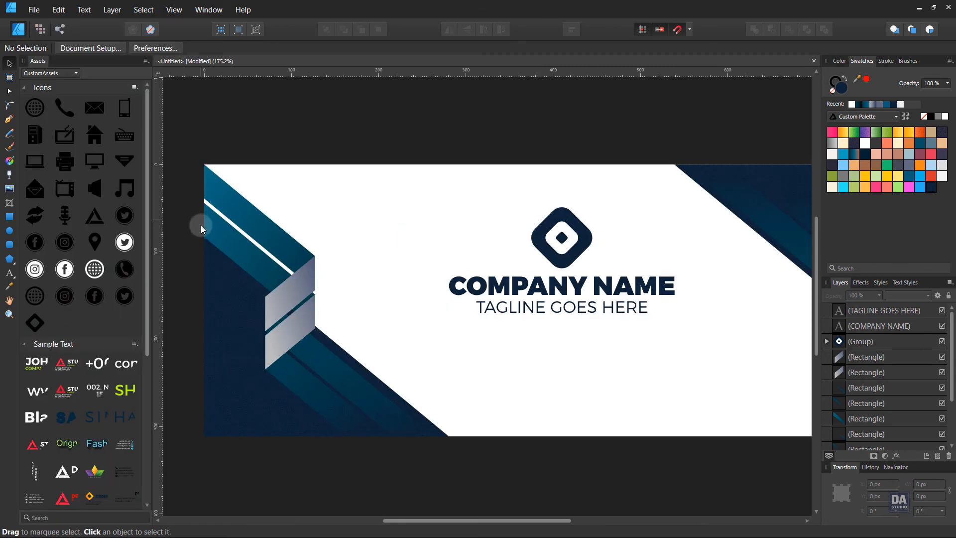
Place the "PLACE YOUR TEXT HERE" sample text asset with its Lorem Ipsum lines centred below the tagline.
left_click_drag(570, 356, 525, 345)
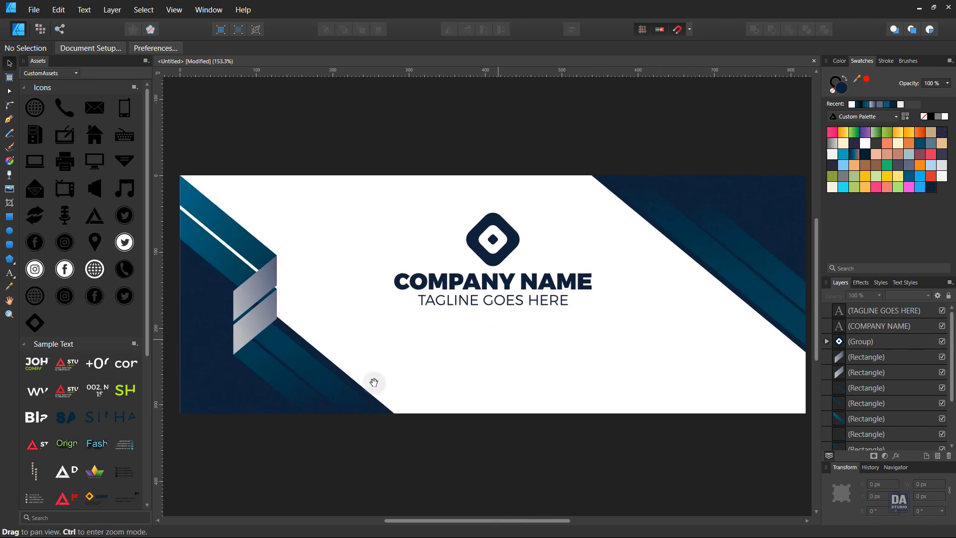
scroll(118, 427, "down", 2)
scroll(118, 427, "down", 4)
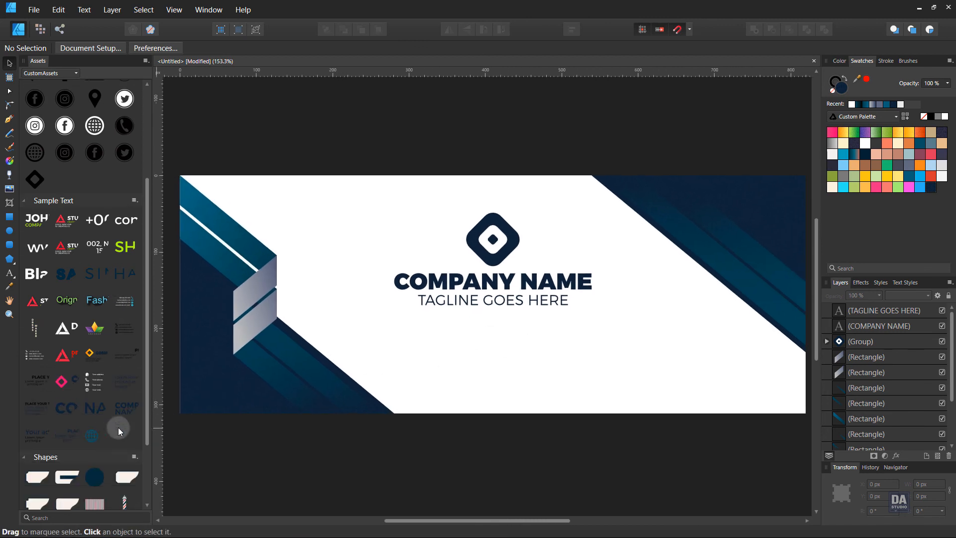
left_click_drag(63, 436, 489, 356)
left_click(536, 377)
key("ctrl+space")
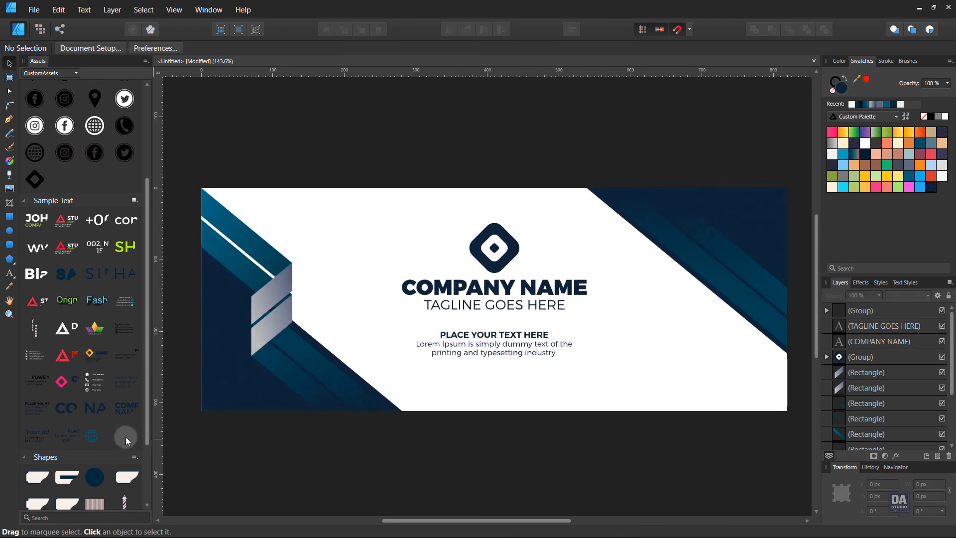
Place the contact row asset with the web, phone and mail icons in the banner's lower-right corner.
left_click_drag(141, 432, 681, 400)
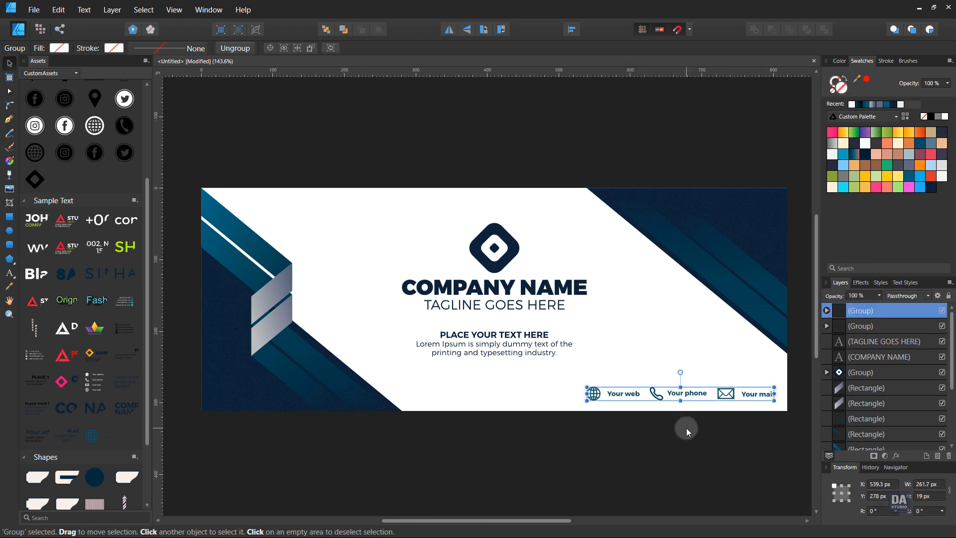
left_click(683, 427)
mouse_move(635, 438)
left_mouse_down()
mouse_move(590, 437)
mouse_move(629, 433)
left_mouse_up()
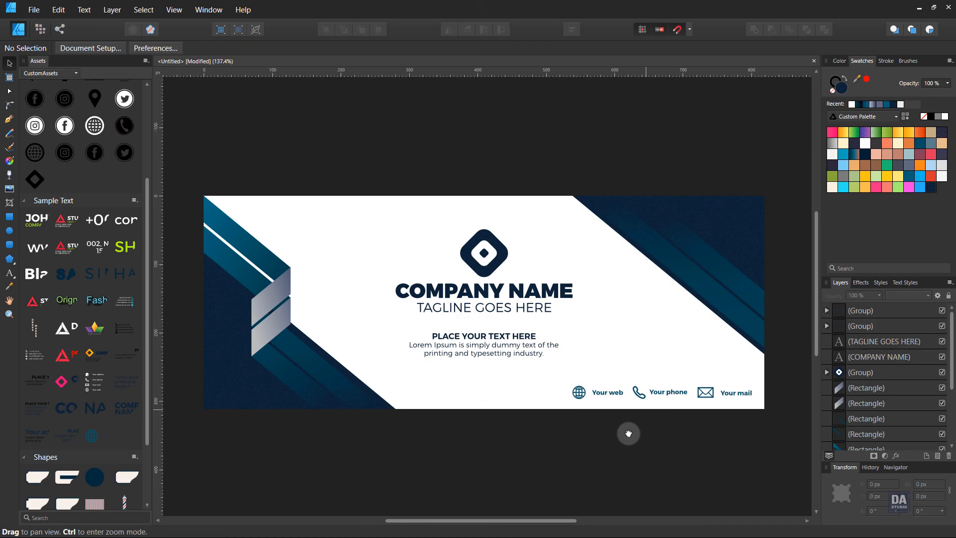